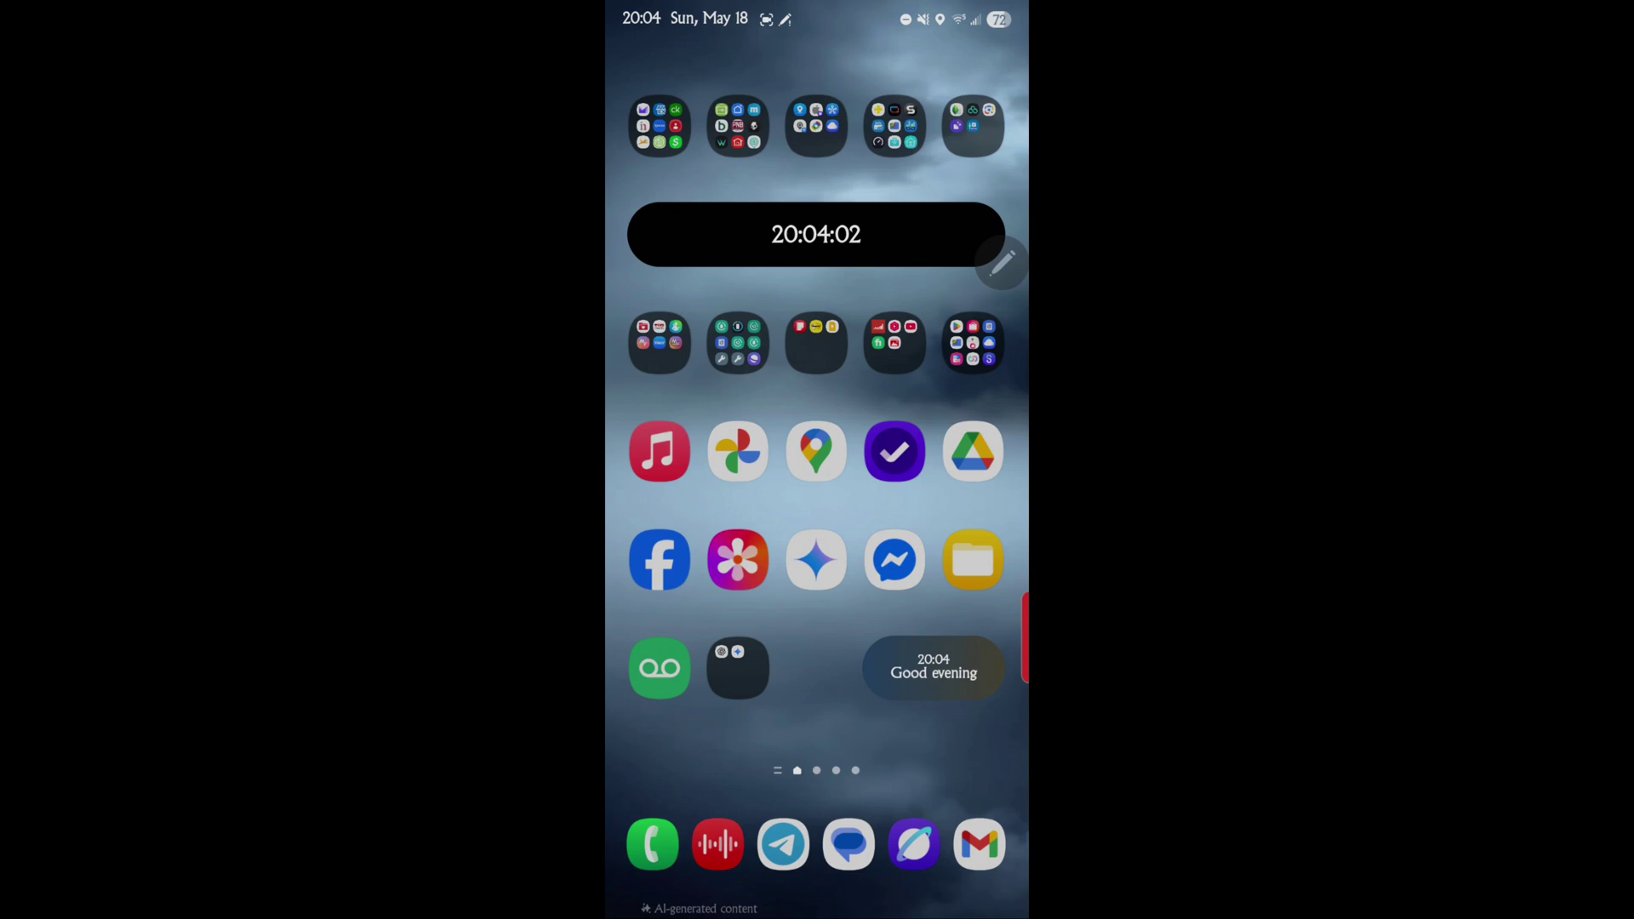
Flip through the other home screen pages
mouse_move(715, 508)
left_mouse_down()
mouse_move(630, 507)
mouse_move(936, 510)
left_mouse_up()
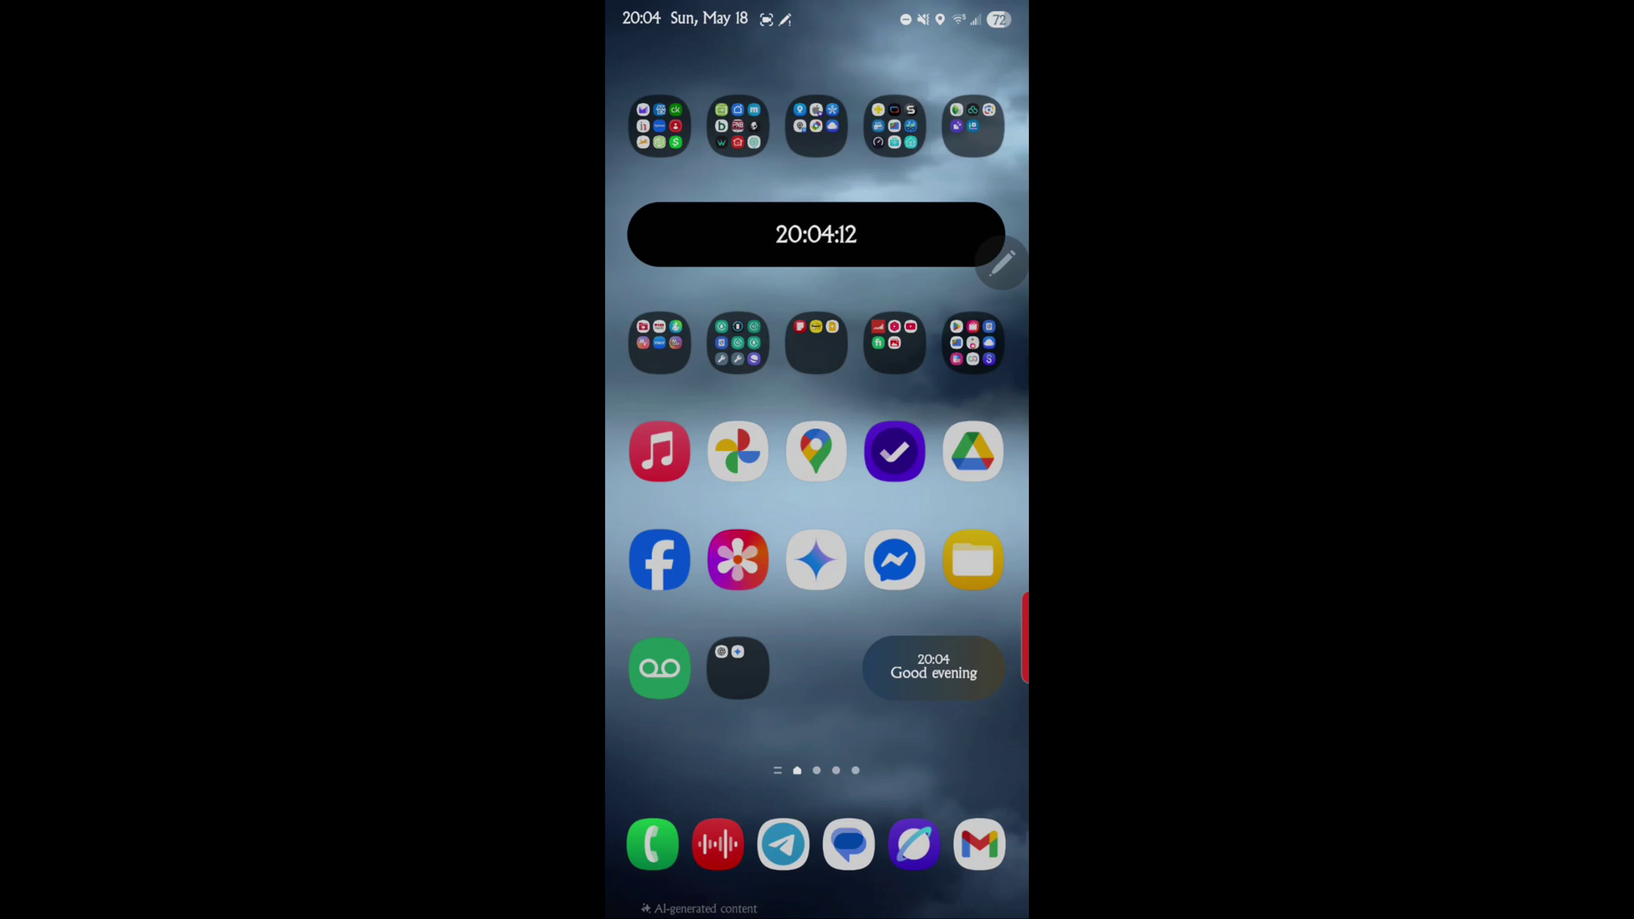
mouse_move(936, 511)
left_mouse_down()
mouse_move(681, 510)
mouse_move(936, 510)
left_mouse_up()
left_click_drag(851, 234, 745, 234)
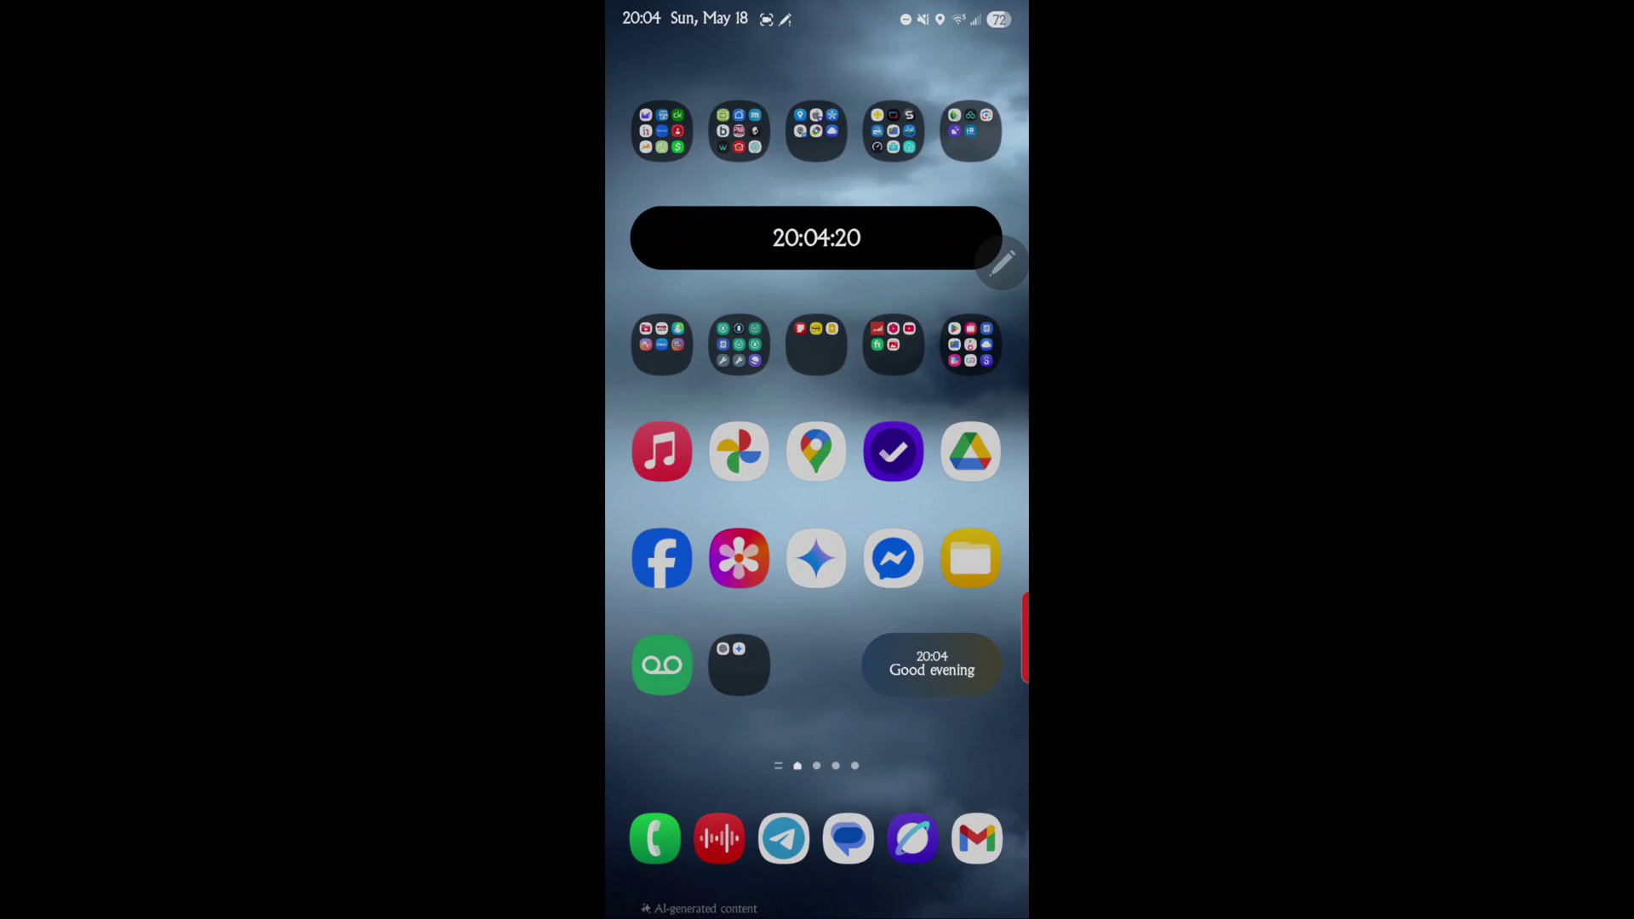
Browse the app drawer, then return home and open the Samsung folder
left_click_drag(817, 723, 817, 383)
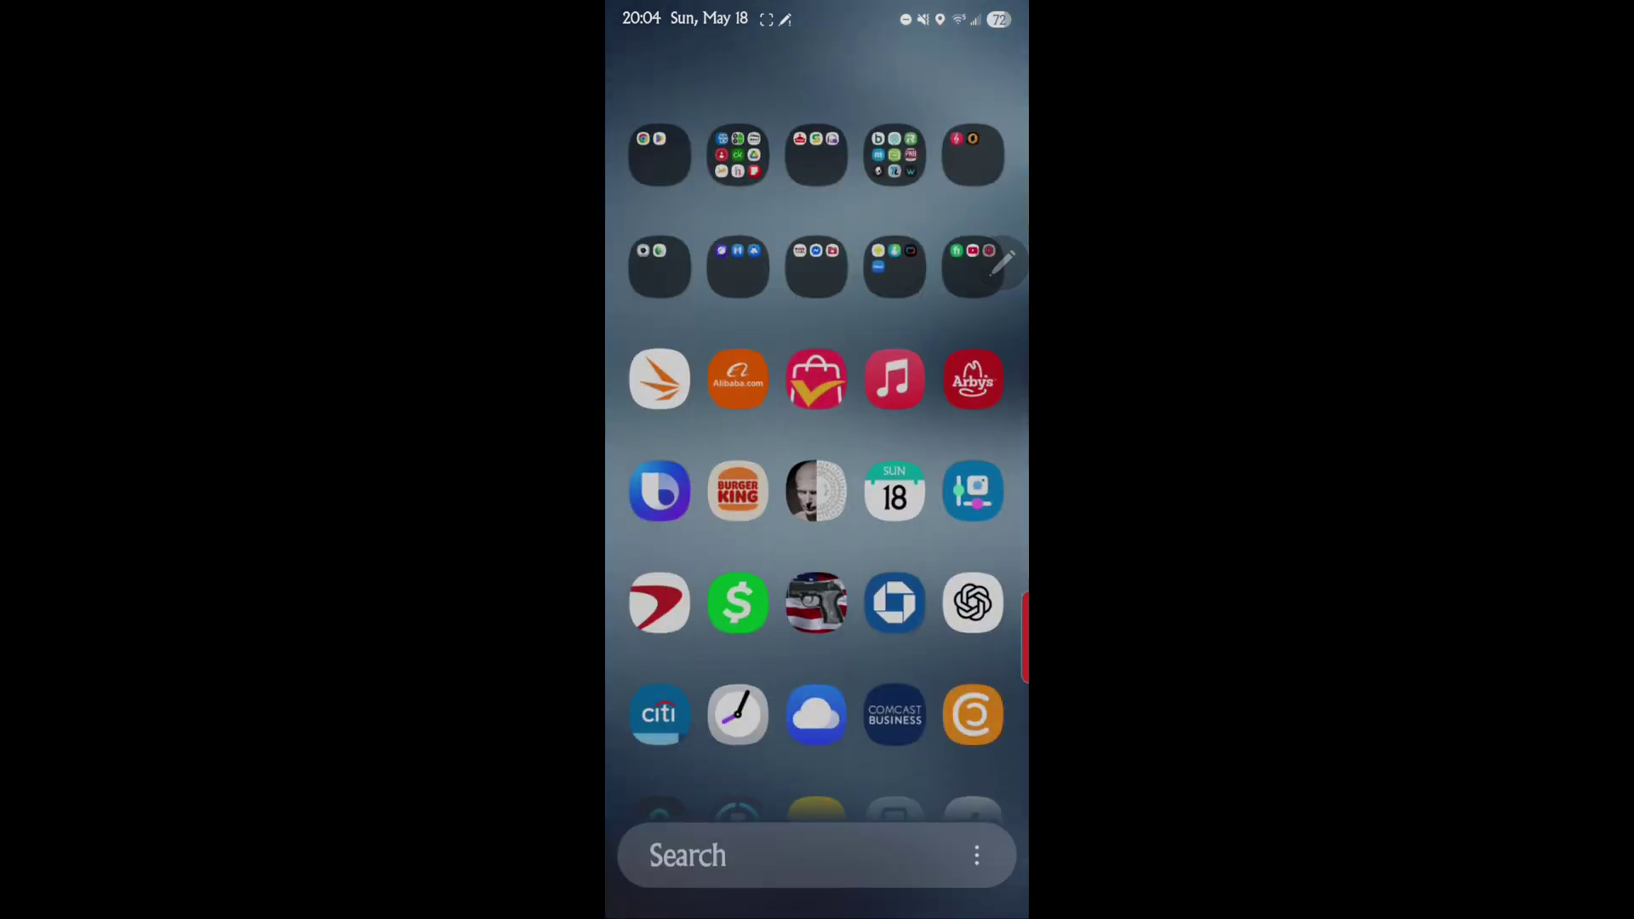
left_click_drag(743, 719, 743, 340)
left_click_drag(681, 723, 678, 488)
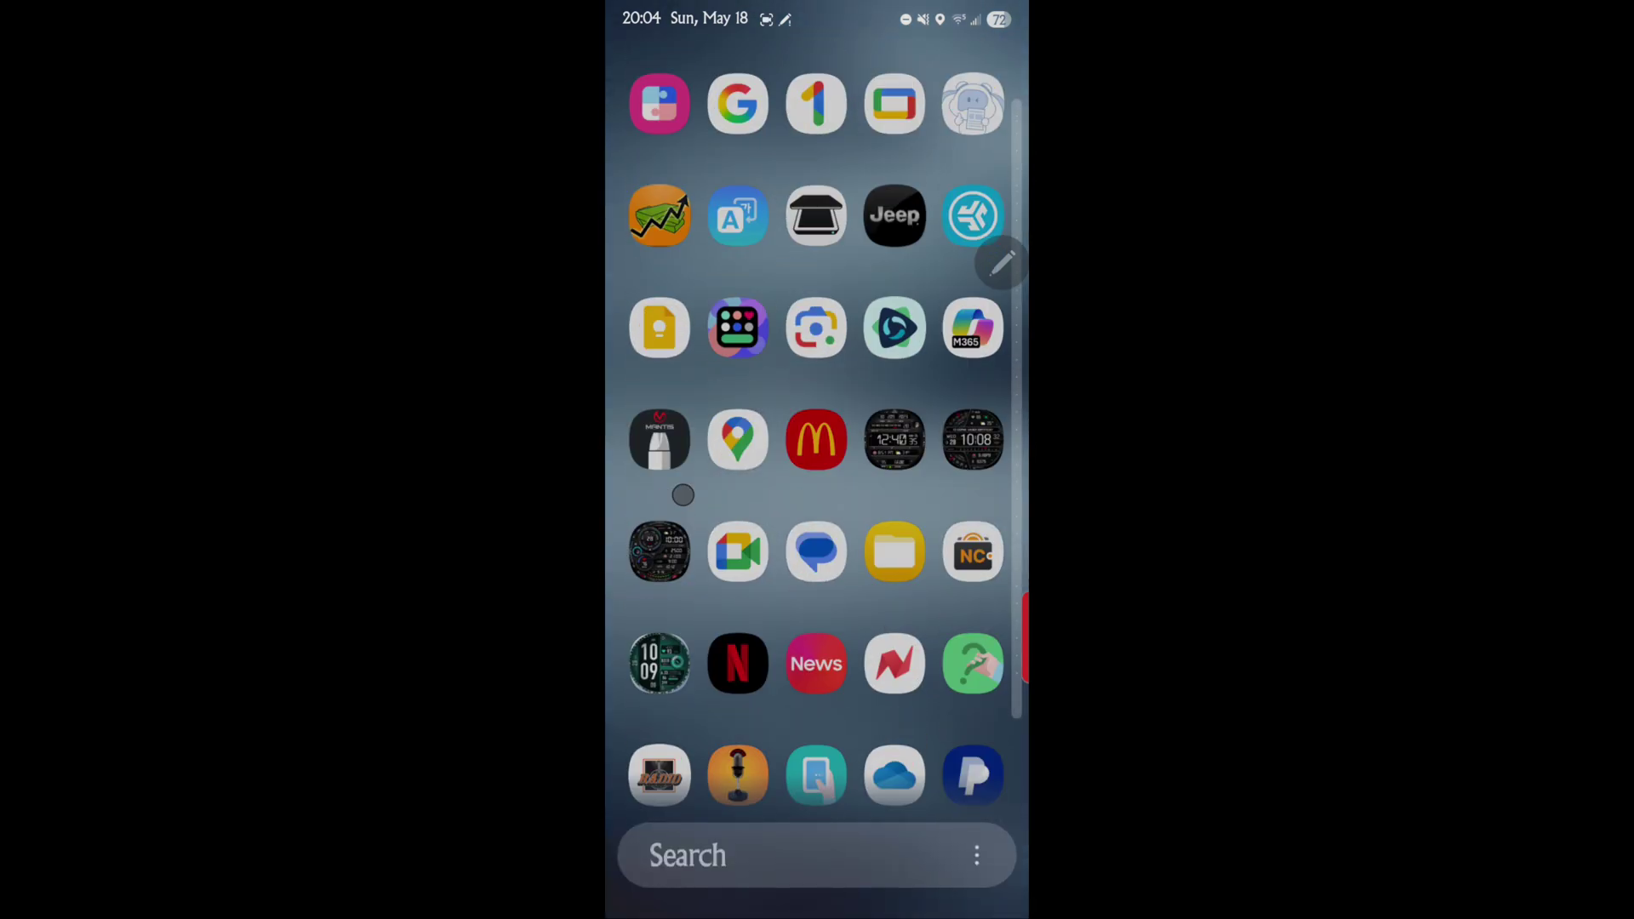
mouse_move(774, 628)
left_mouse_down()
mouse_move(775, 213)
mouse_move(749, 723)
left_mouse_up()
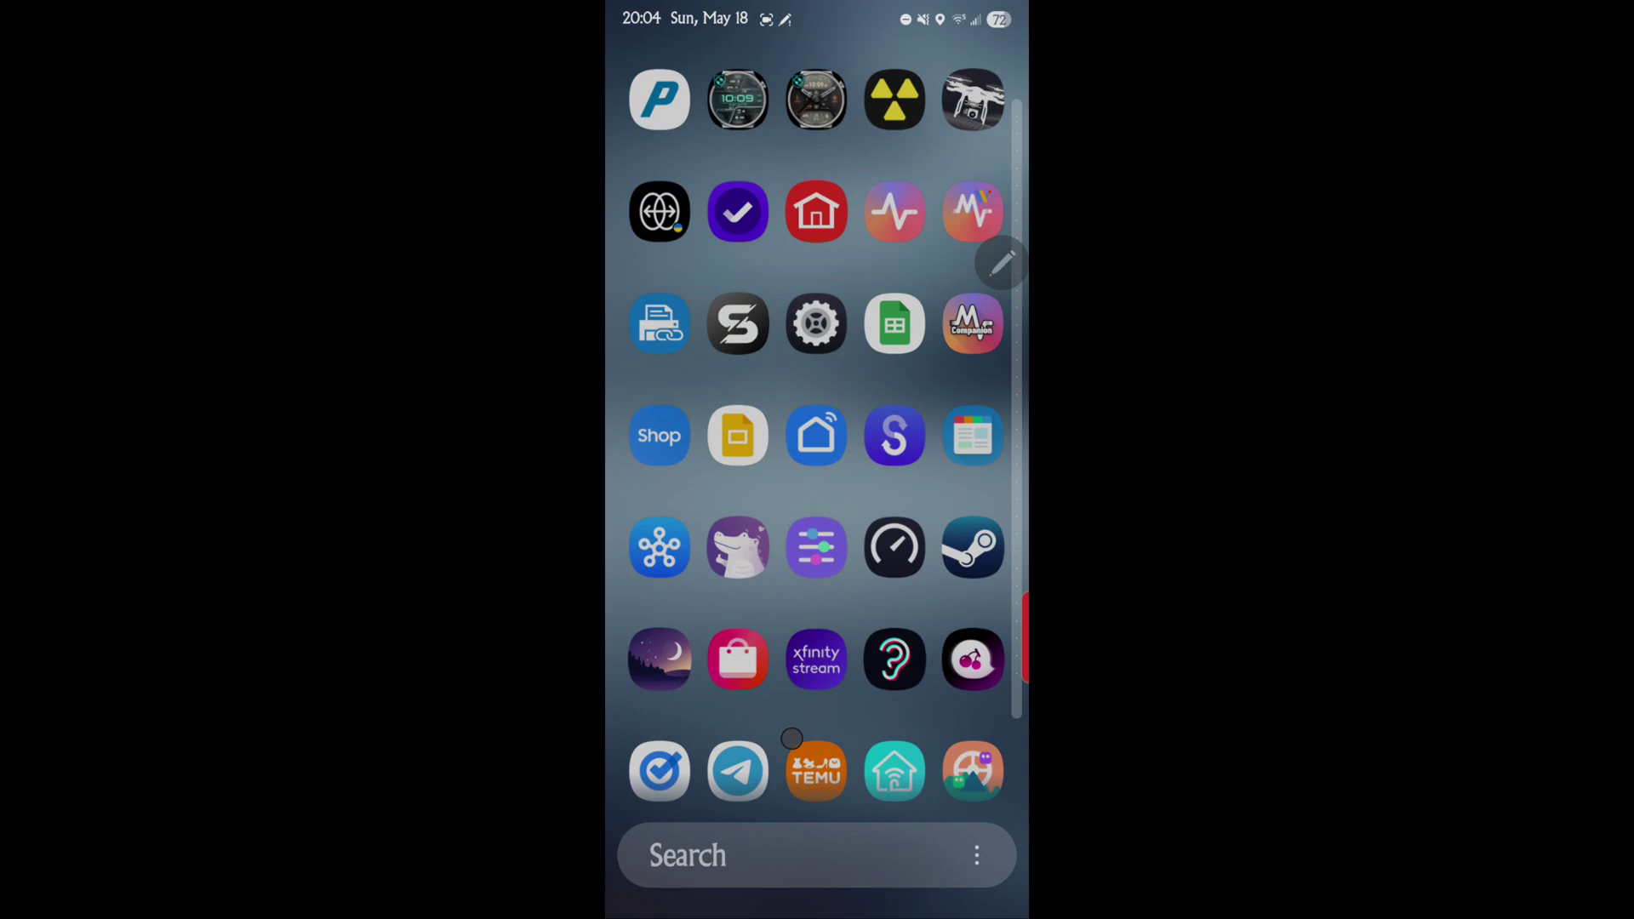
left_click_drag(754, 255, 753, 589)
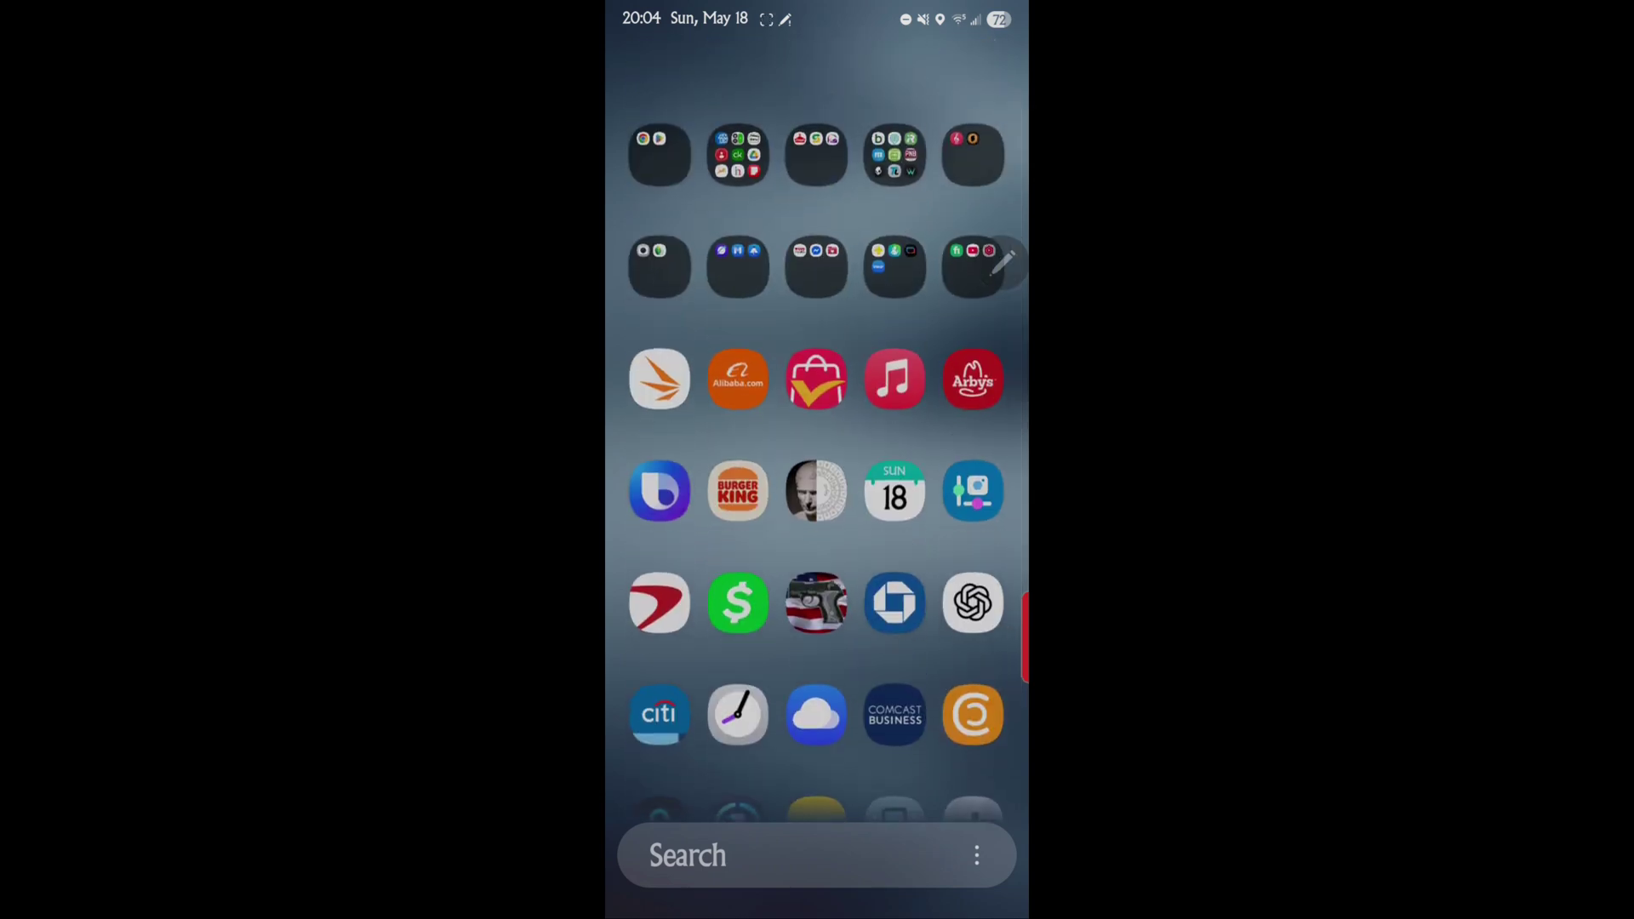
left_click(841, 900)
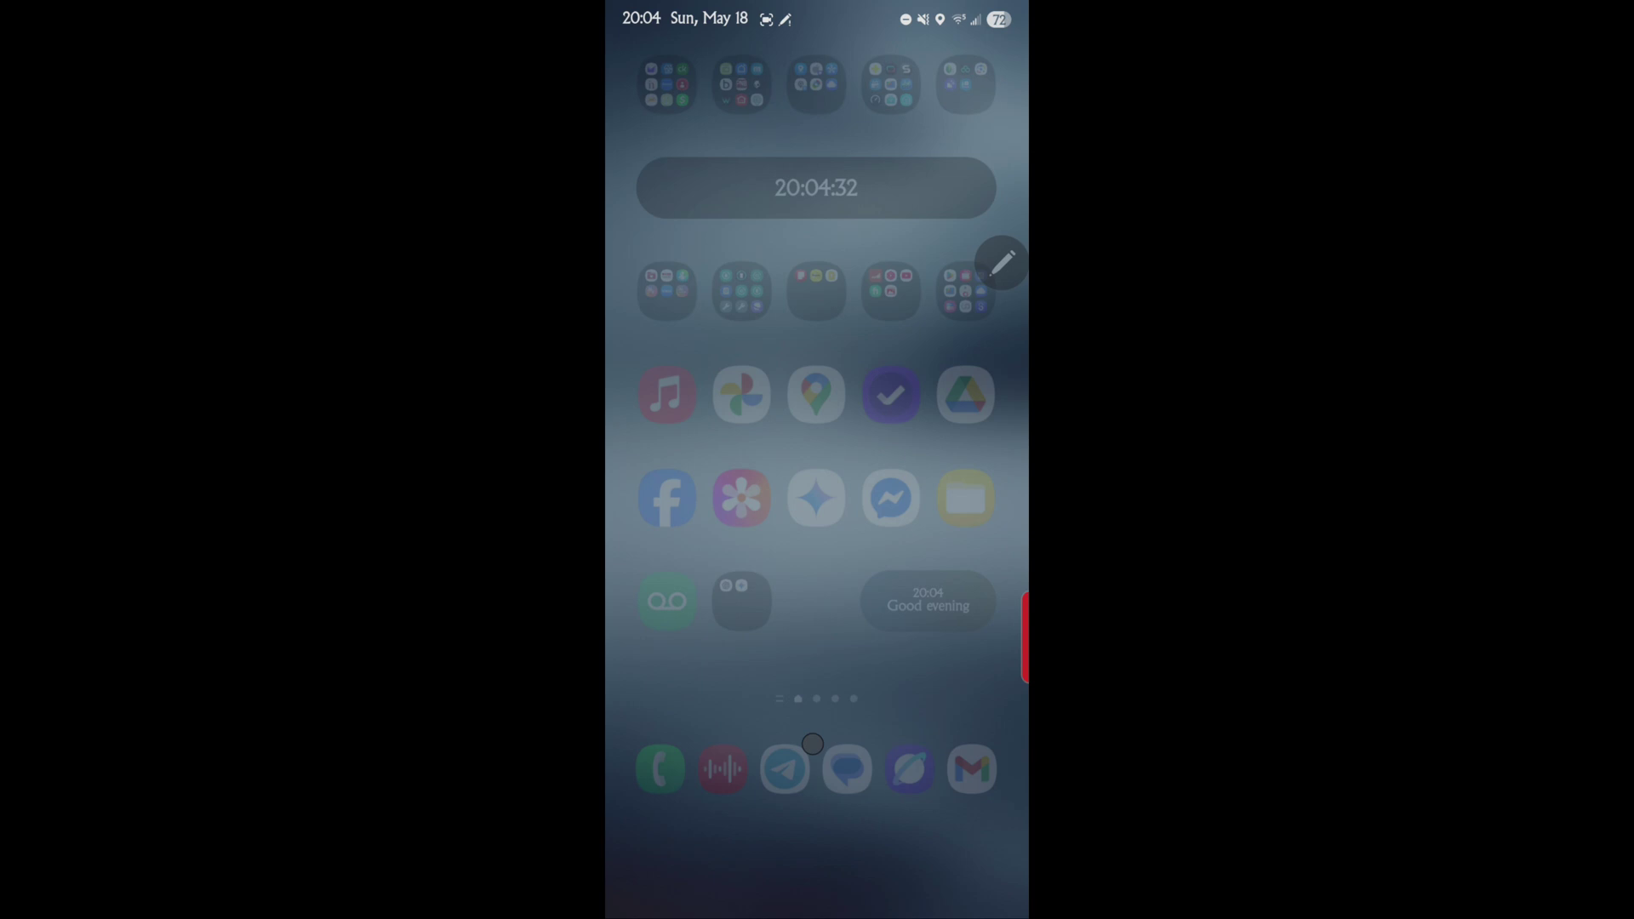
left_click(972, 346)
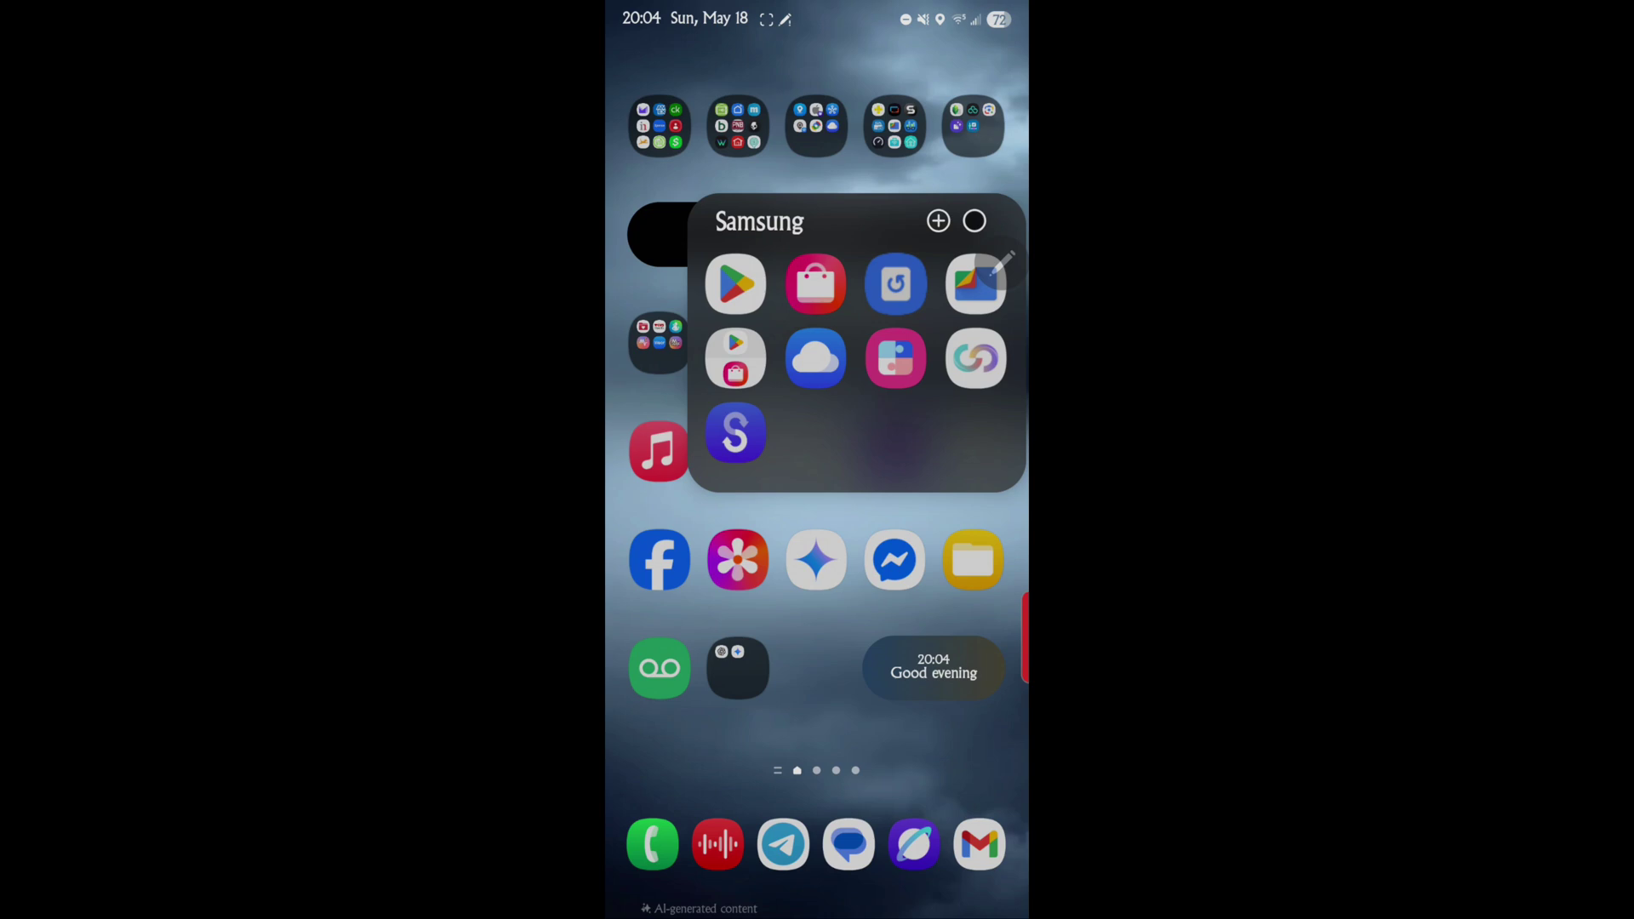
Launch Good Lock, then back out past Home Up to the Good Lock plugin list
left_click(895, 357)
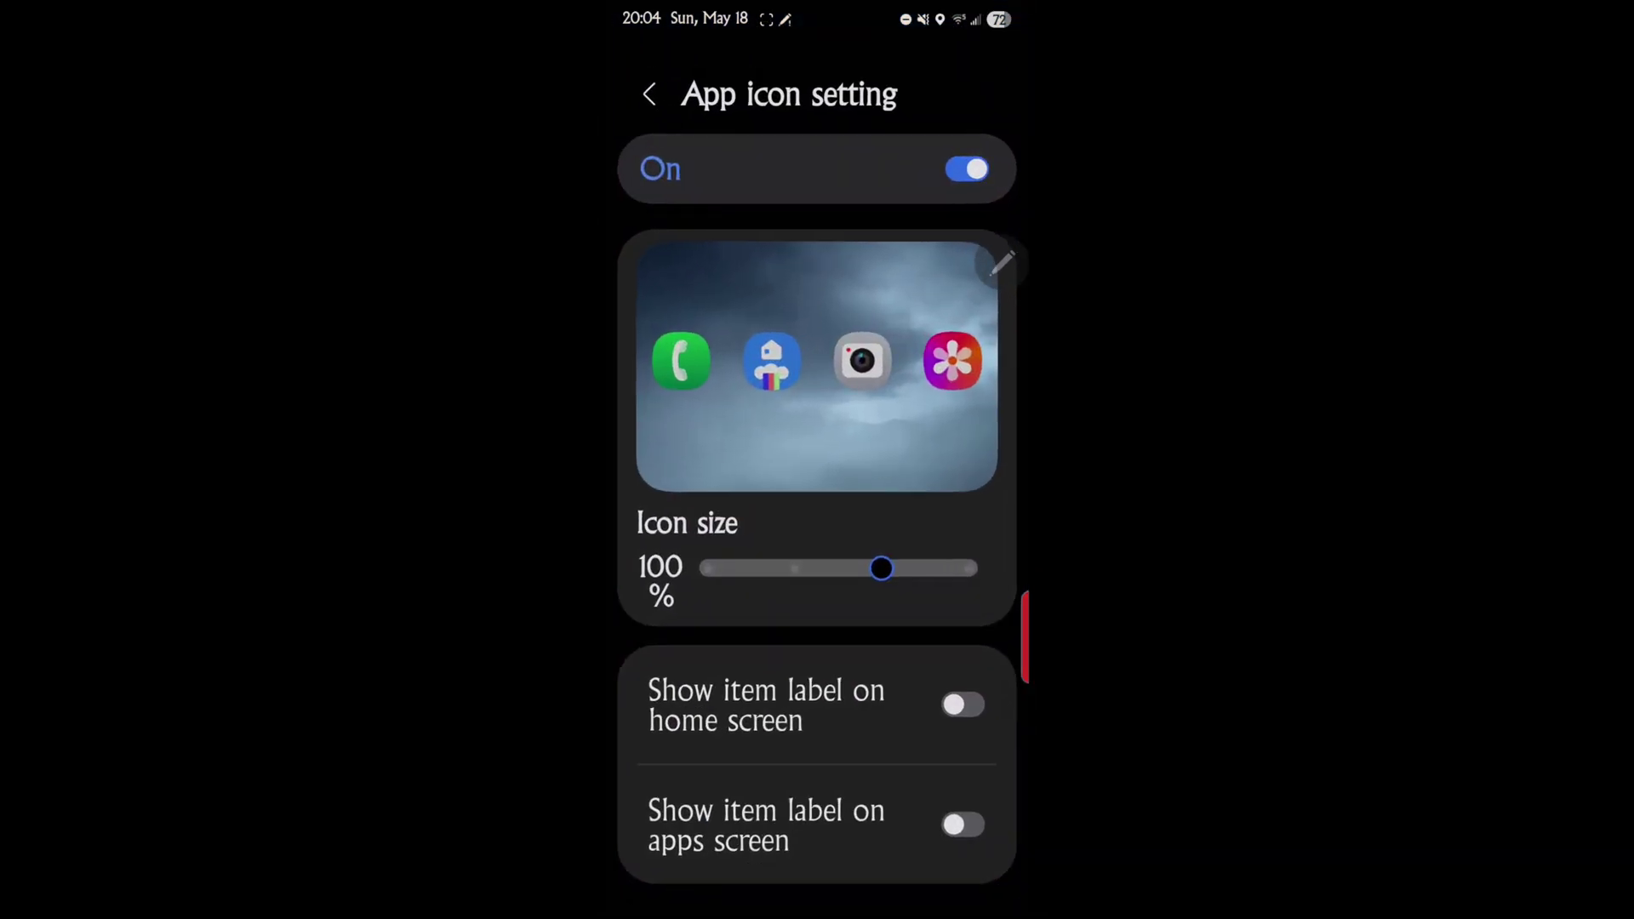
left_click(649, 94)
left_click(647, 92)
left_click(648, 374)
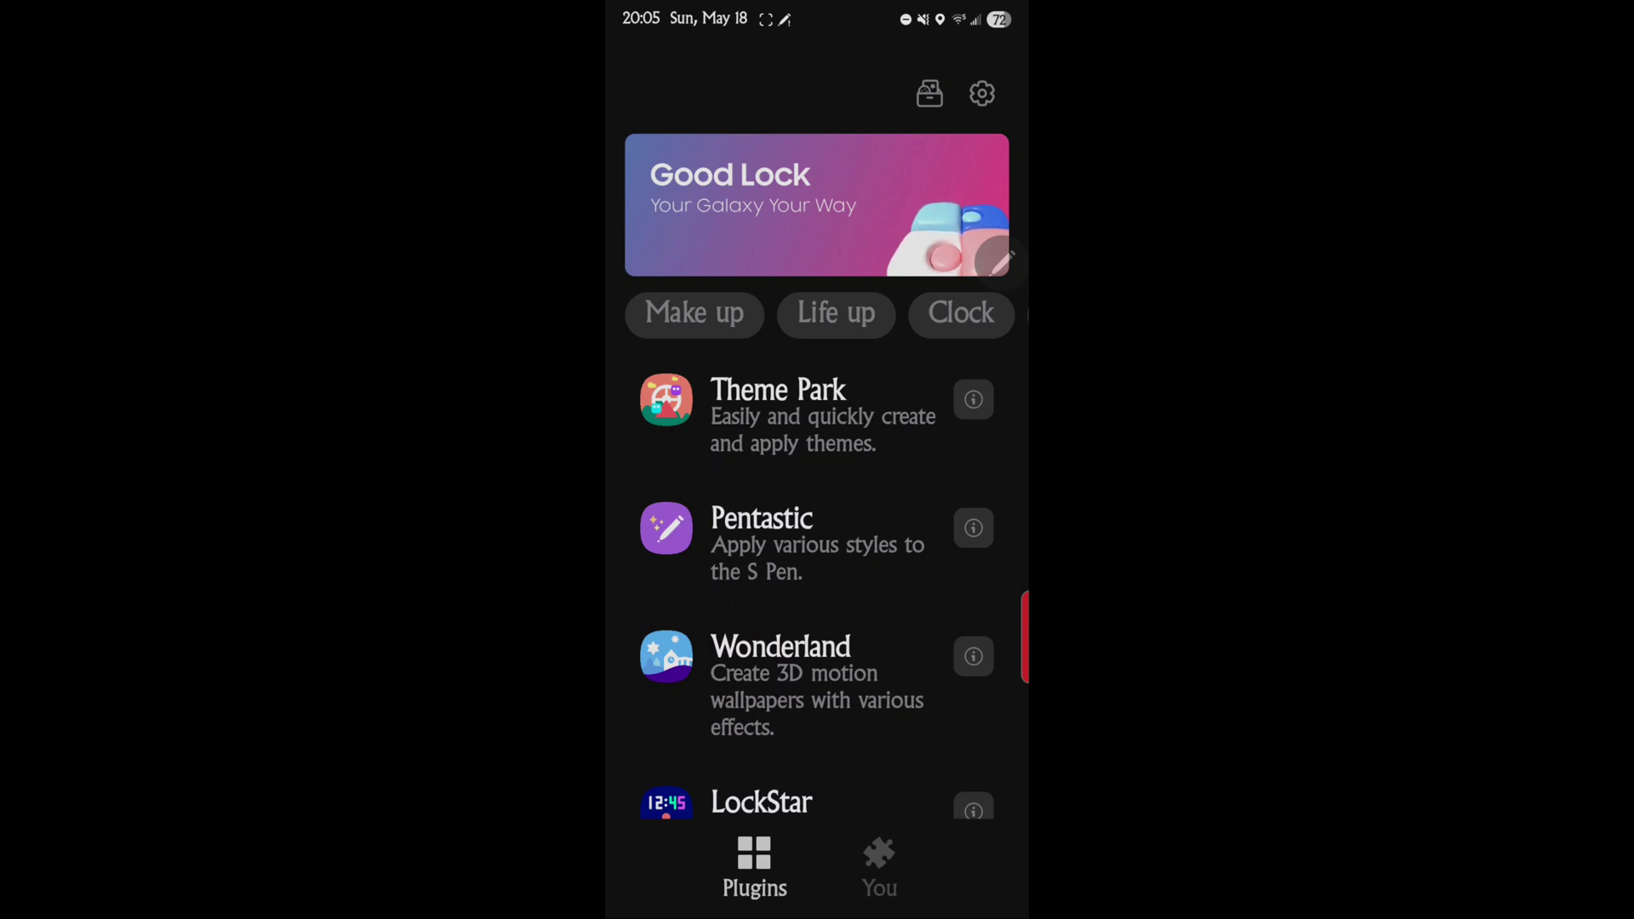
Scroll down Good Lock's plugin list and open Home Up
scroll(1000, 260, "down", 3)
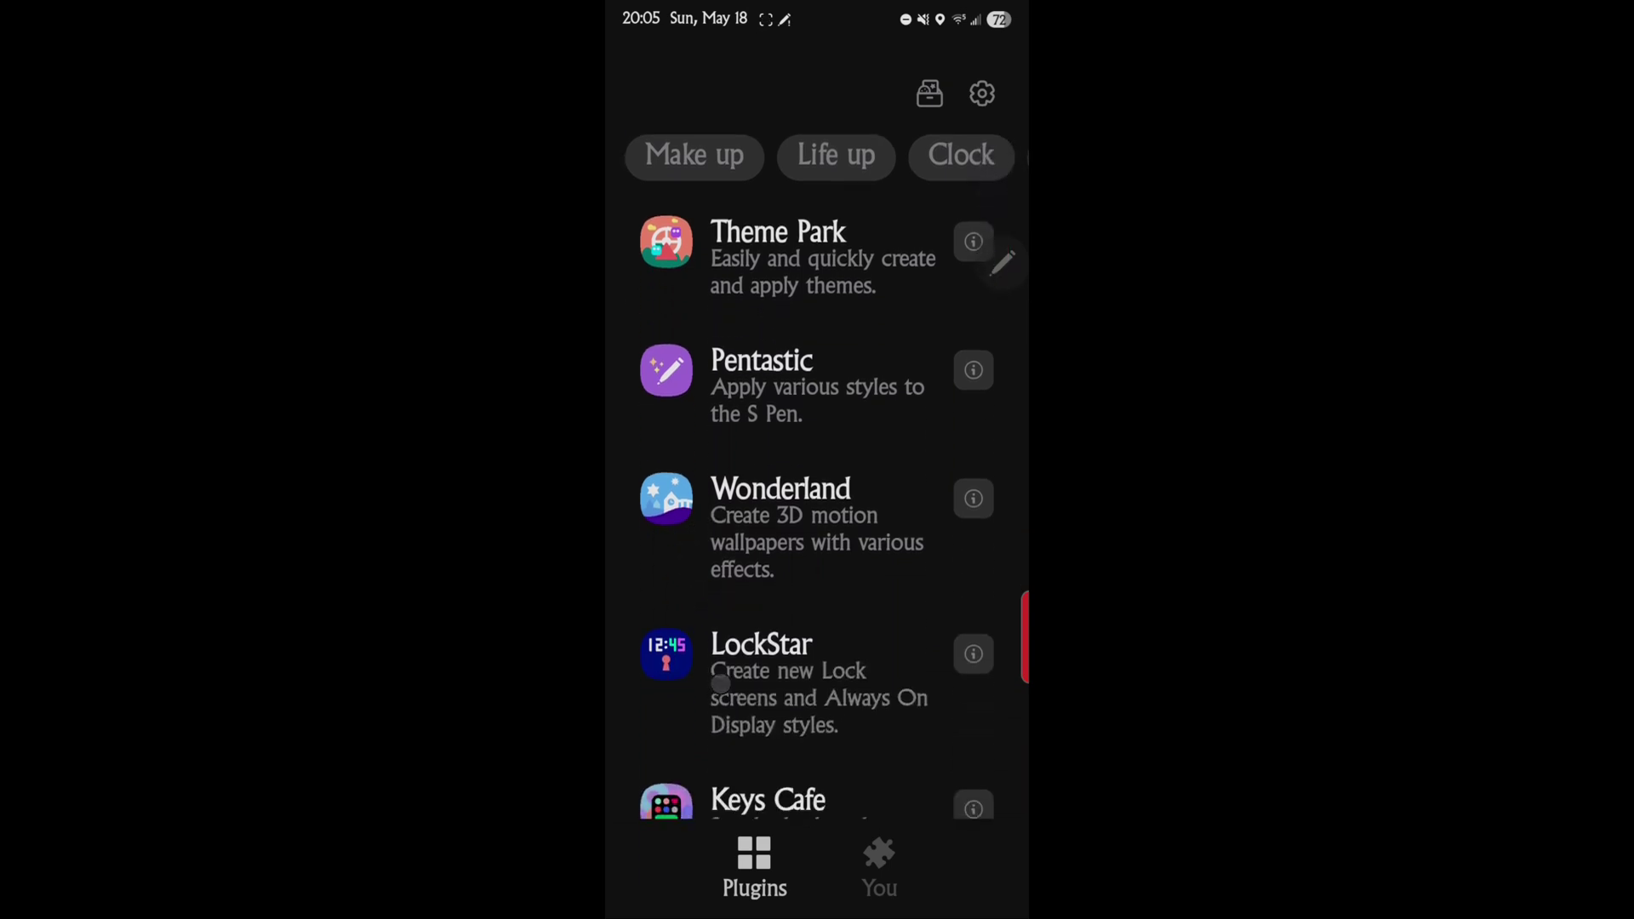
scroll(721, 685, "down", 8)
scroll(747, 647, "down", 1)
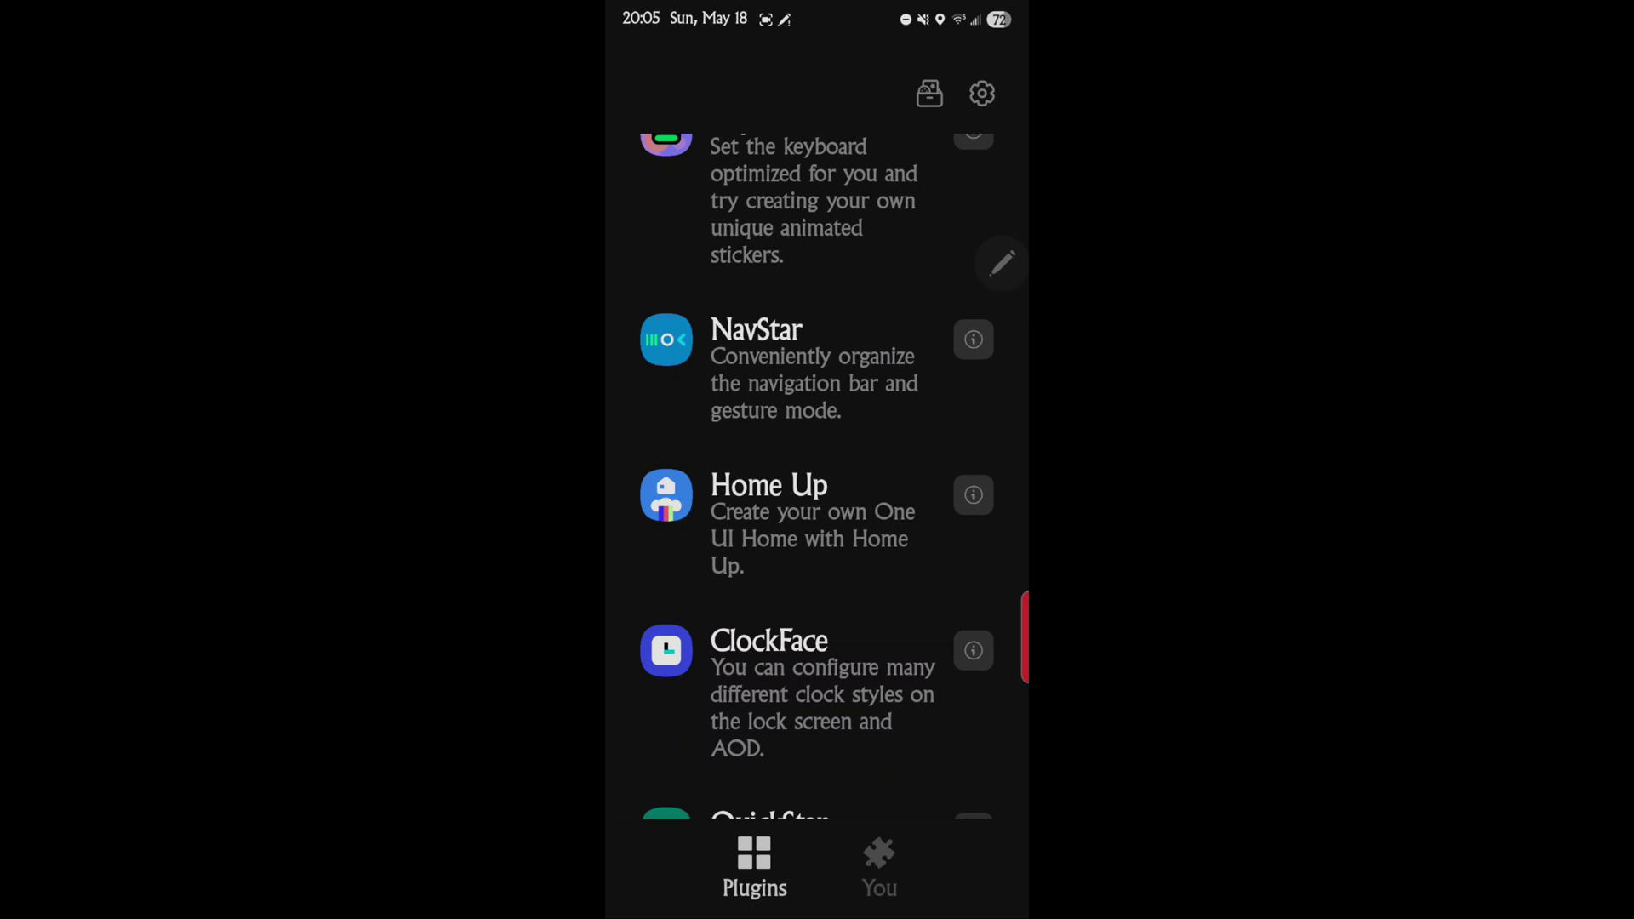
left_click(787, 505)
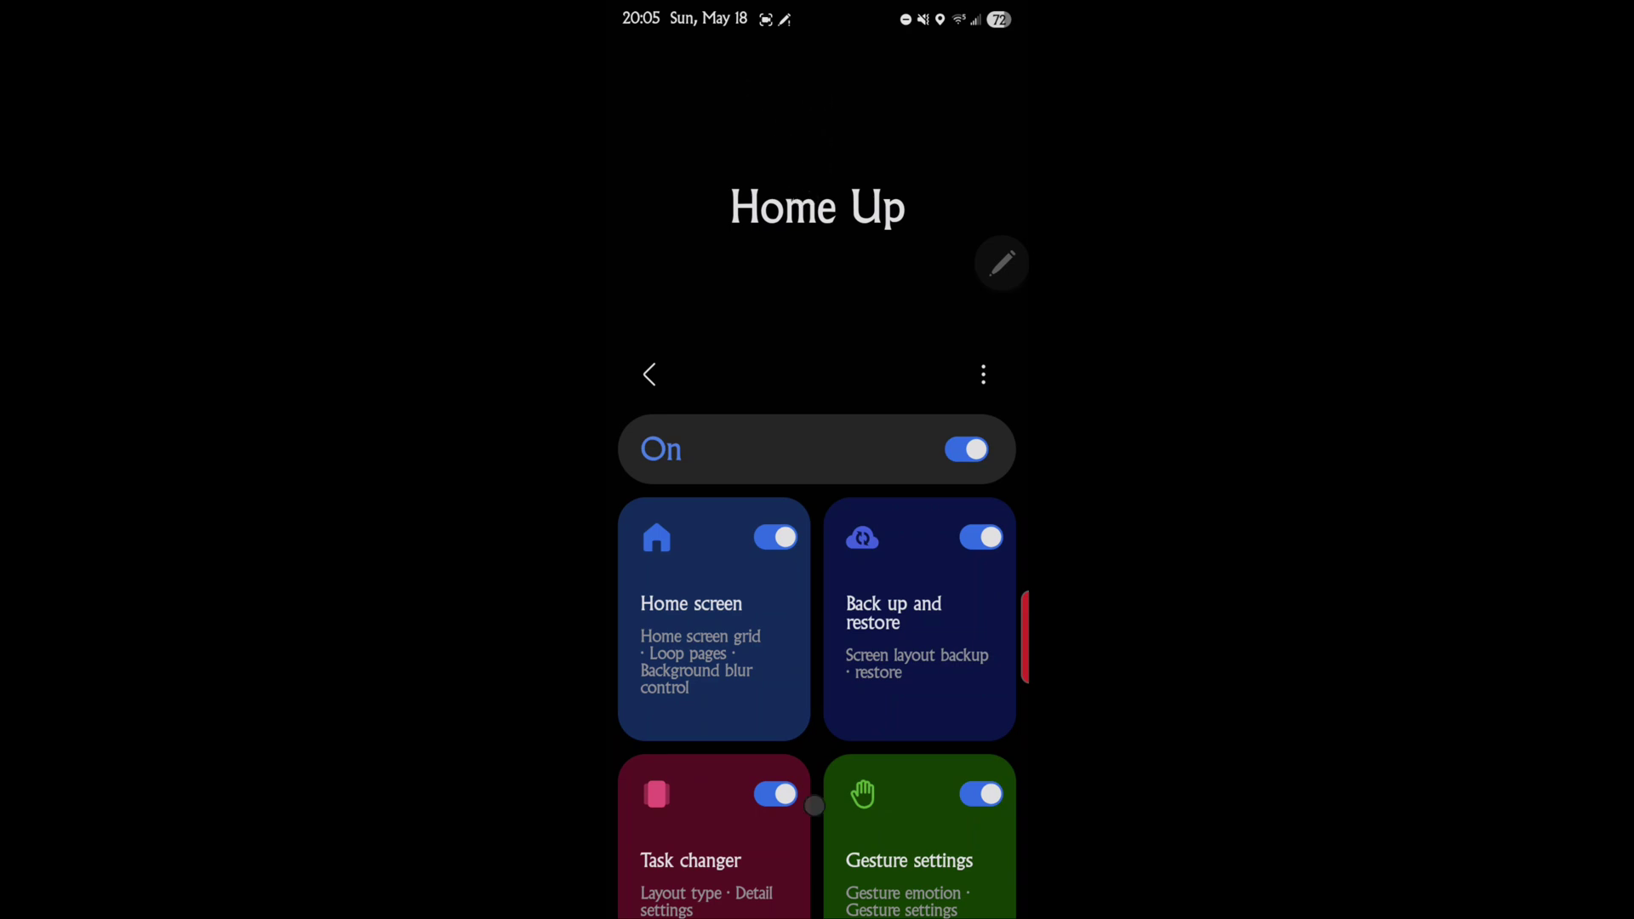
Open Home Up's Home screen page listing App icon setting, Loop pages and the 5 X 6 grid
scroll(816, 805, "down", 5)
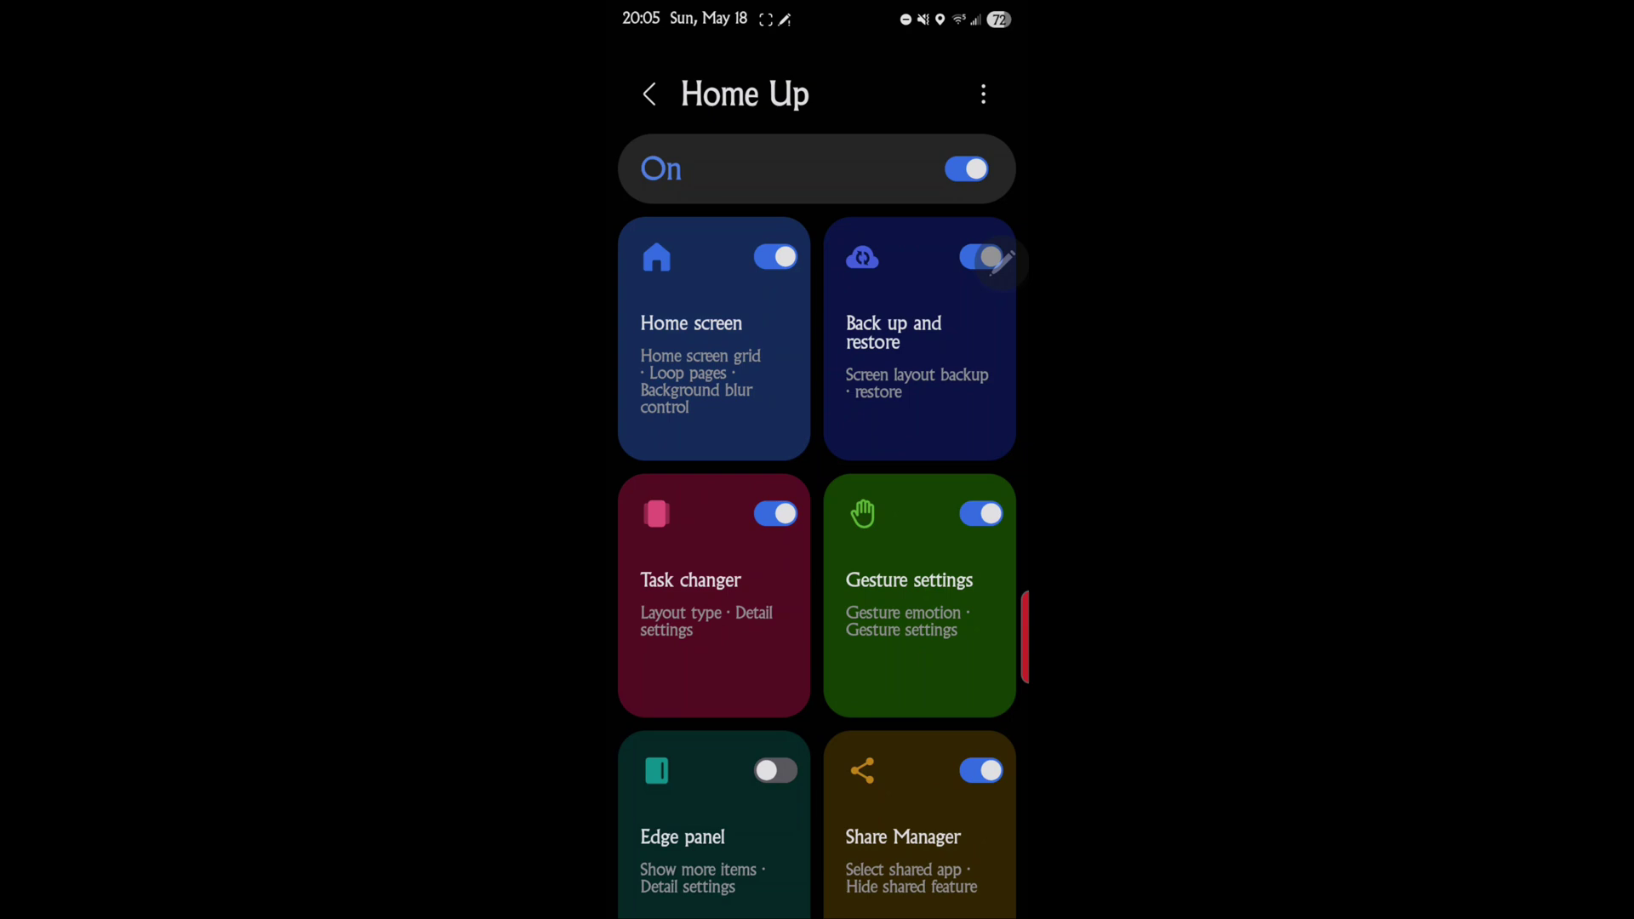
left_click(699, 356)
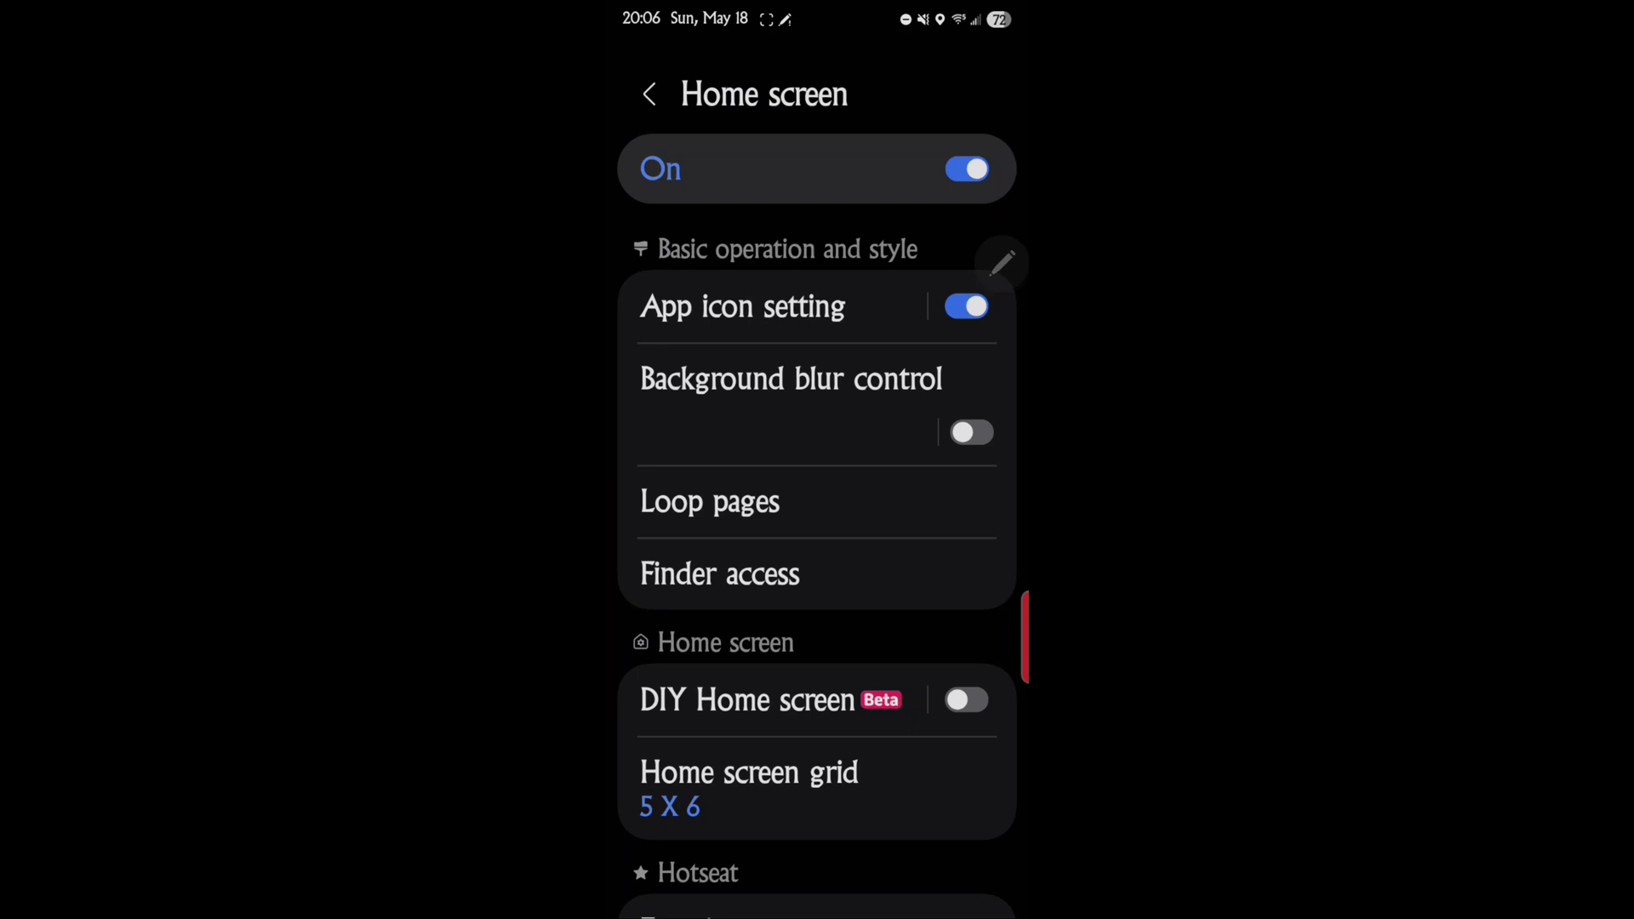
scroll(817, 511, "down", 4)
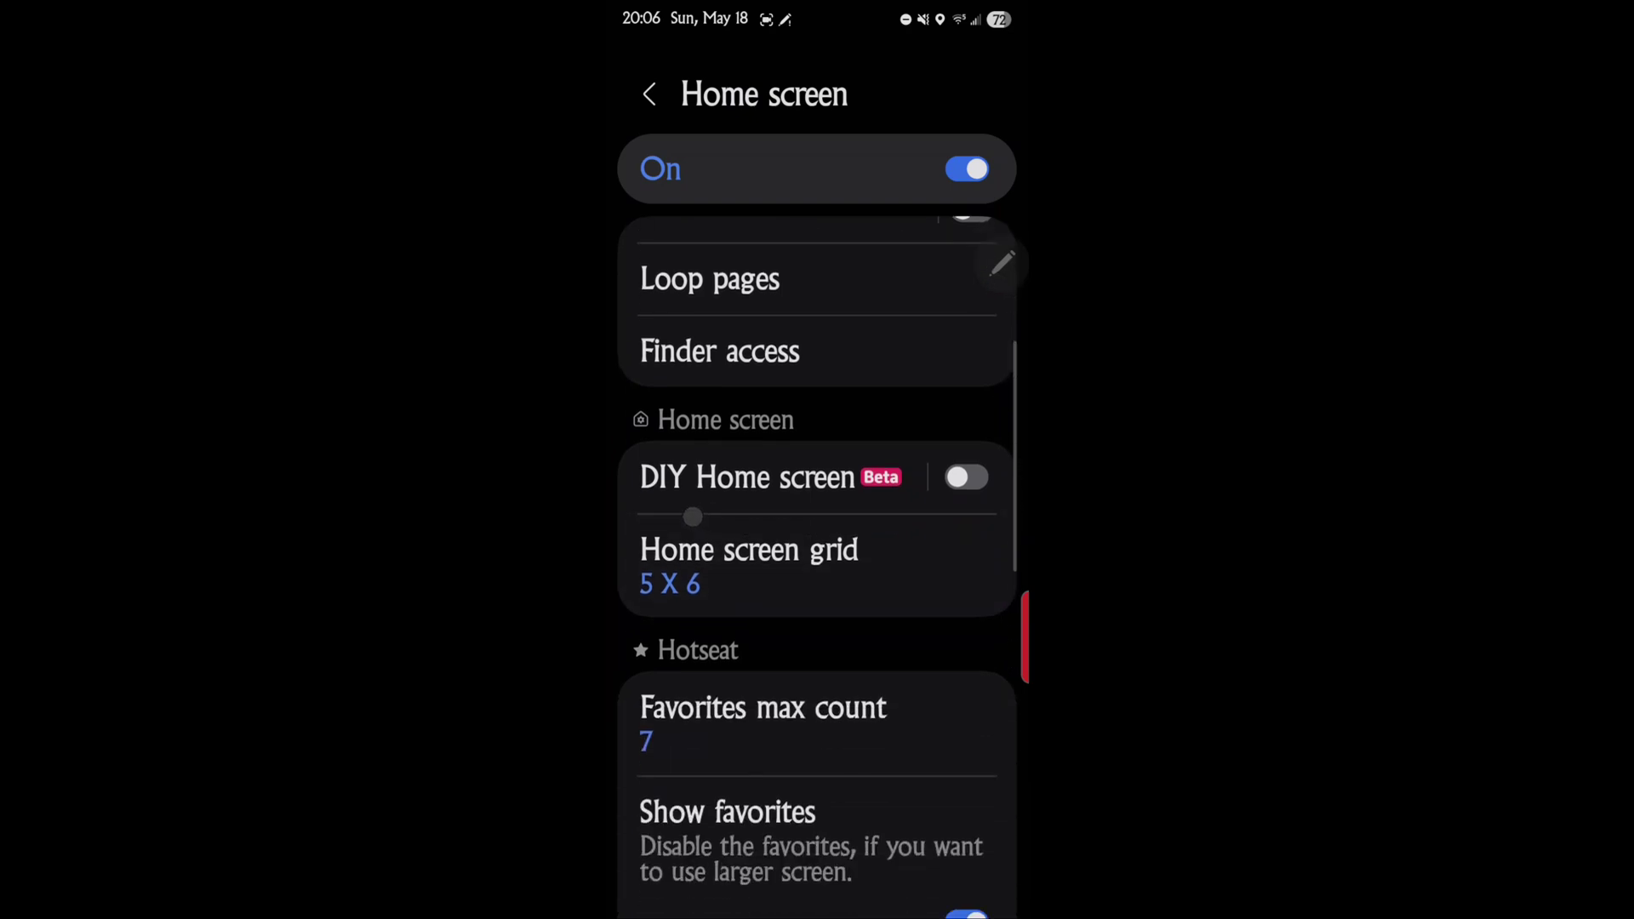
scroll(817, 510, "up", 4)
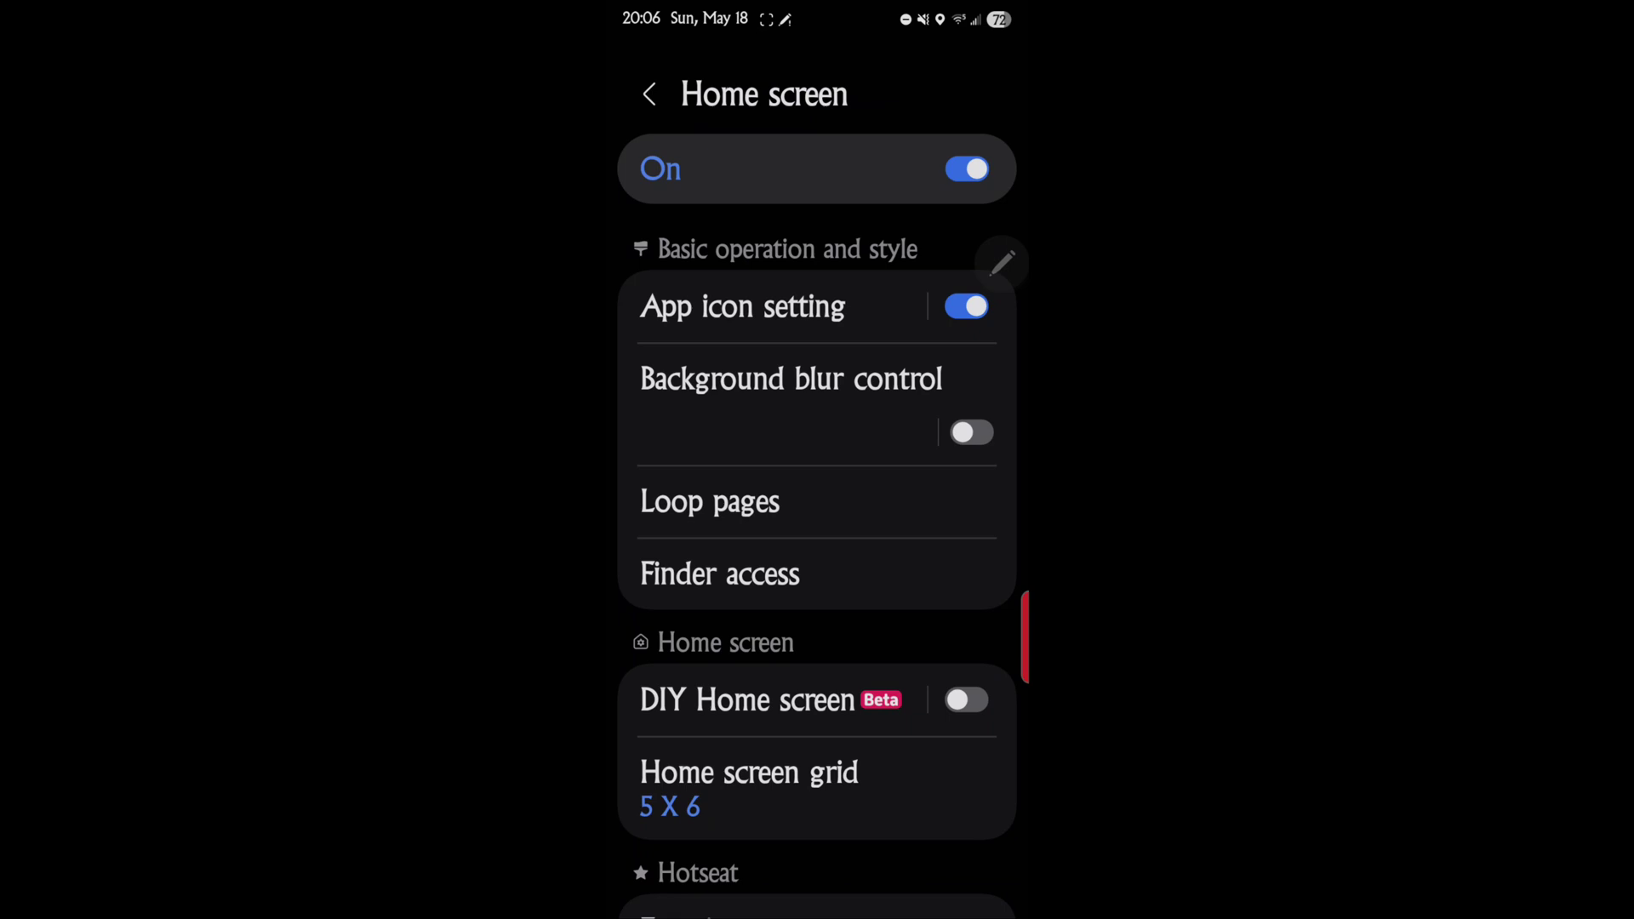
Toggle App icon setting off and on, set icon size 95%, show home-screen labels
left_click(966, 306)
left_click(966, 307)
left_click(739, 308)
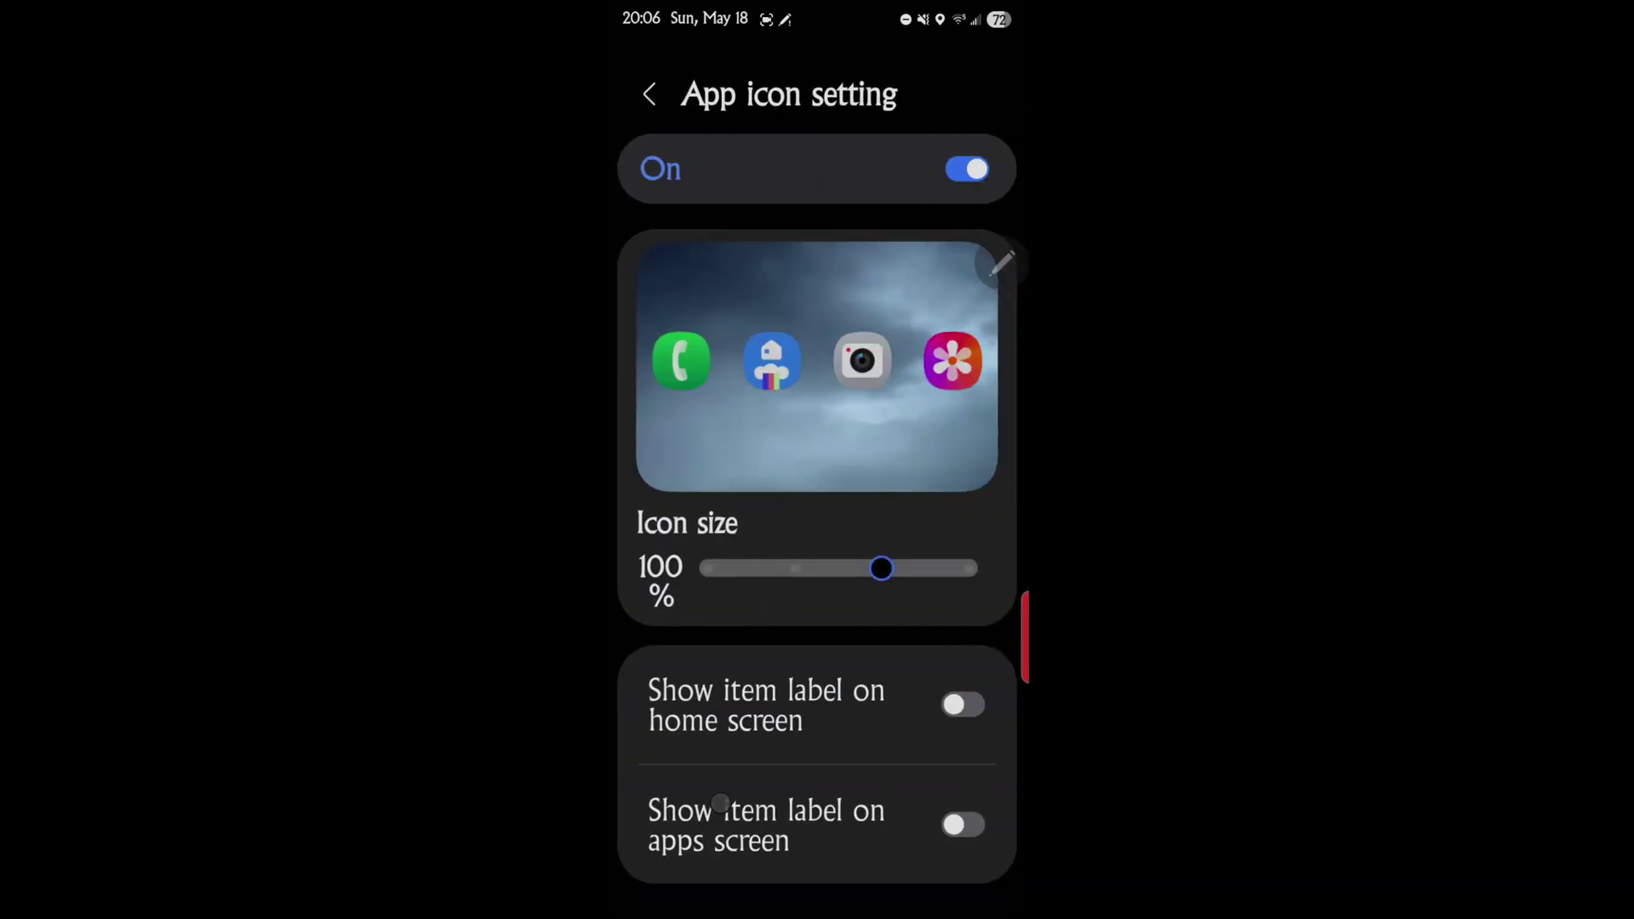
left_click(795, 568)
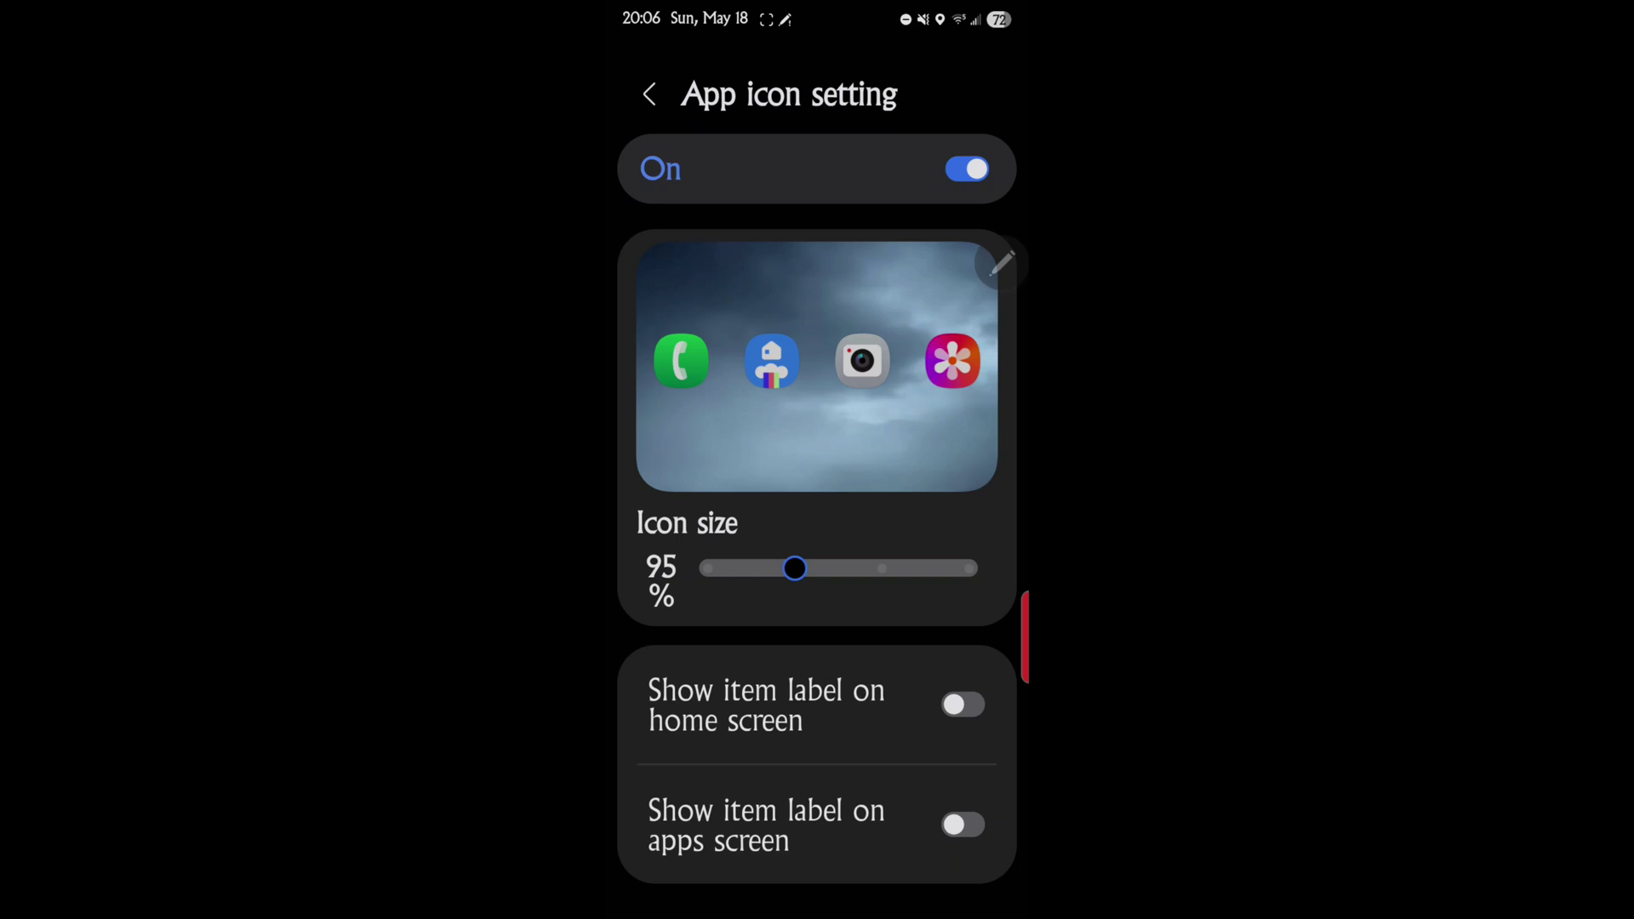
left_click(963, 705)
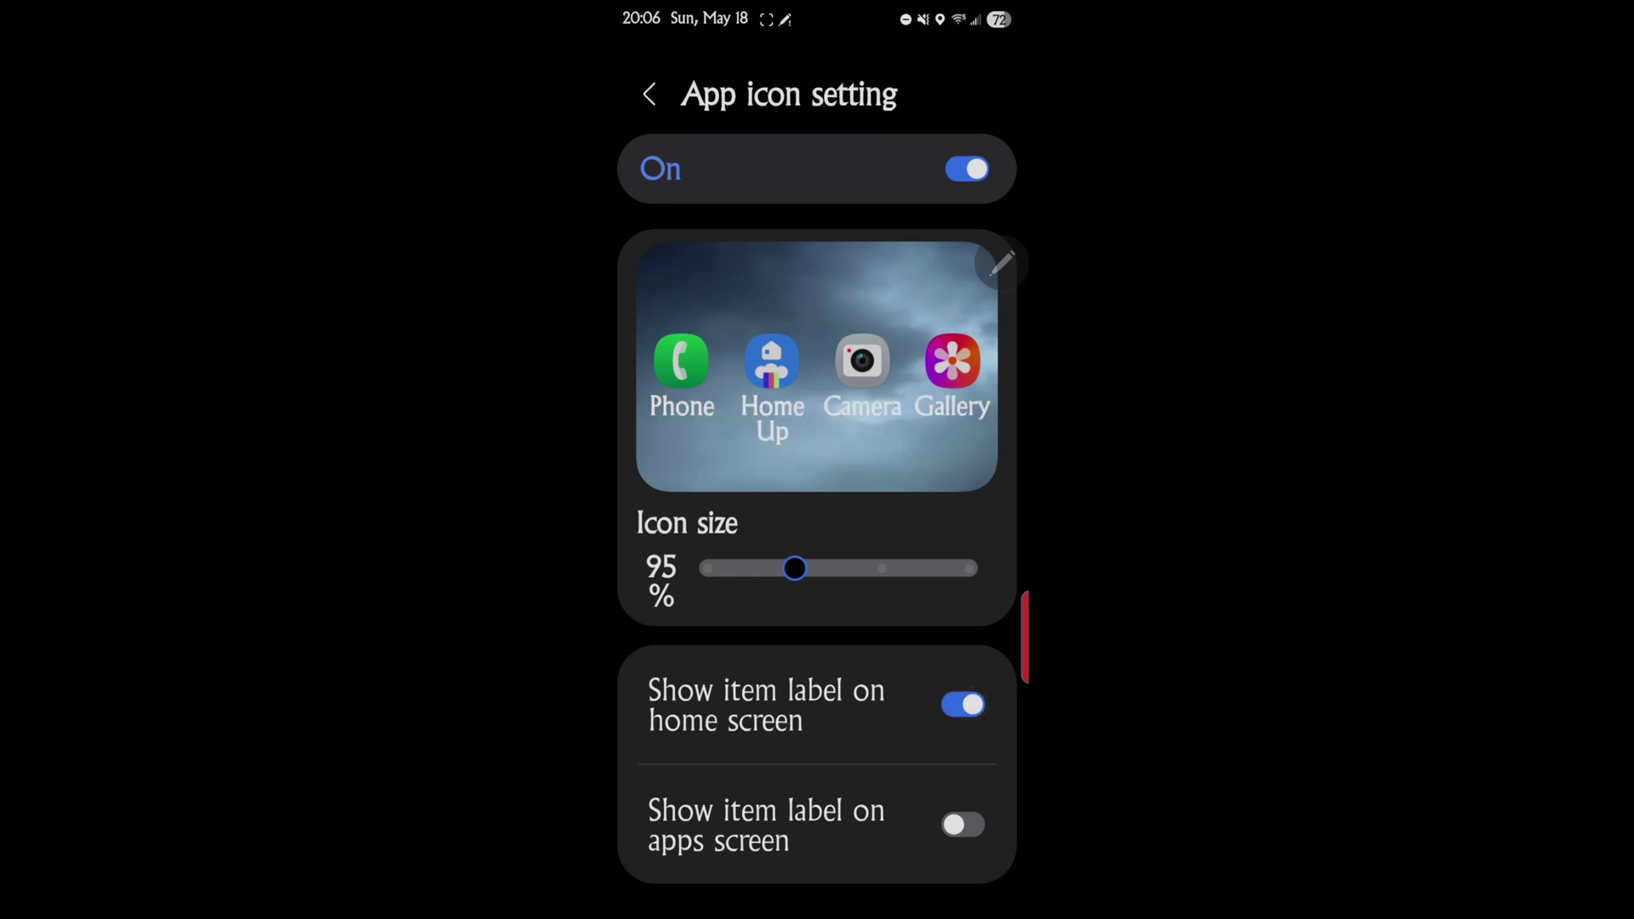
key("super")
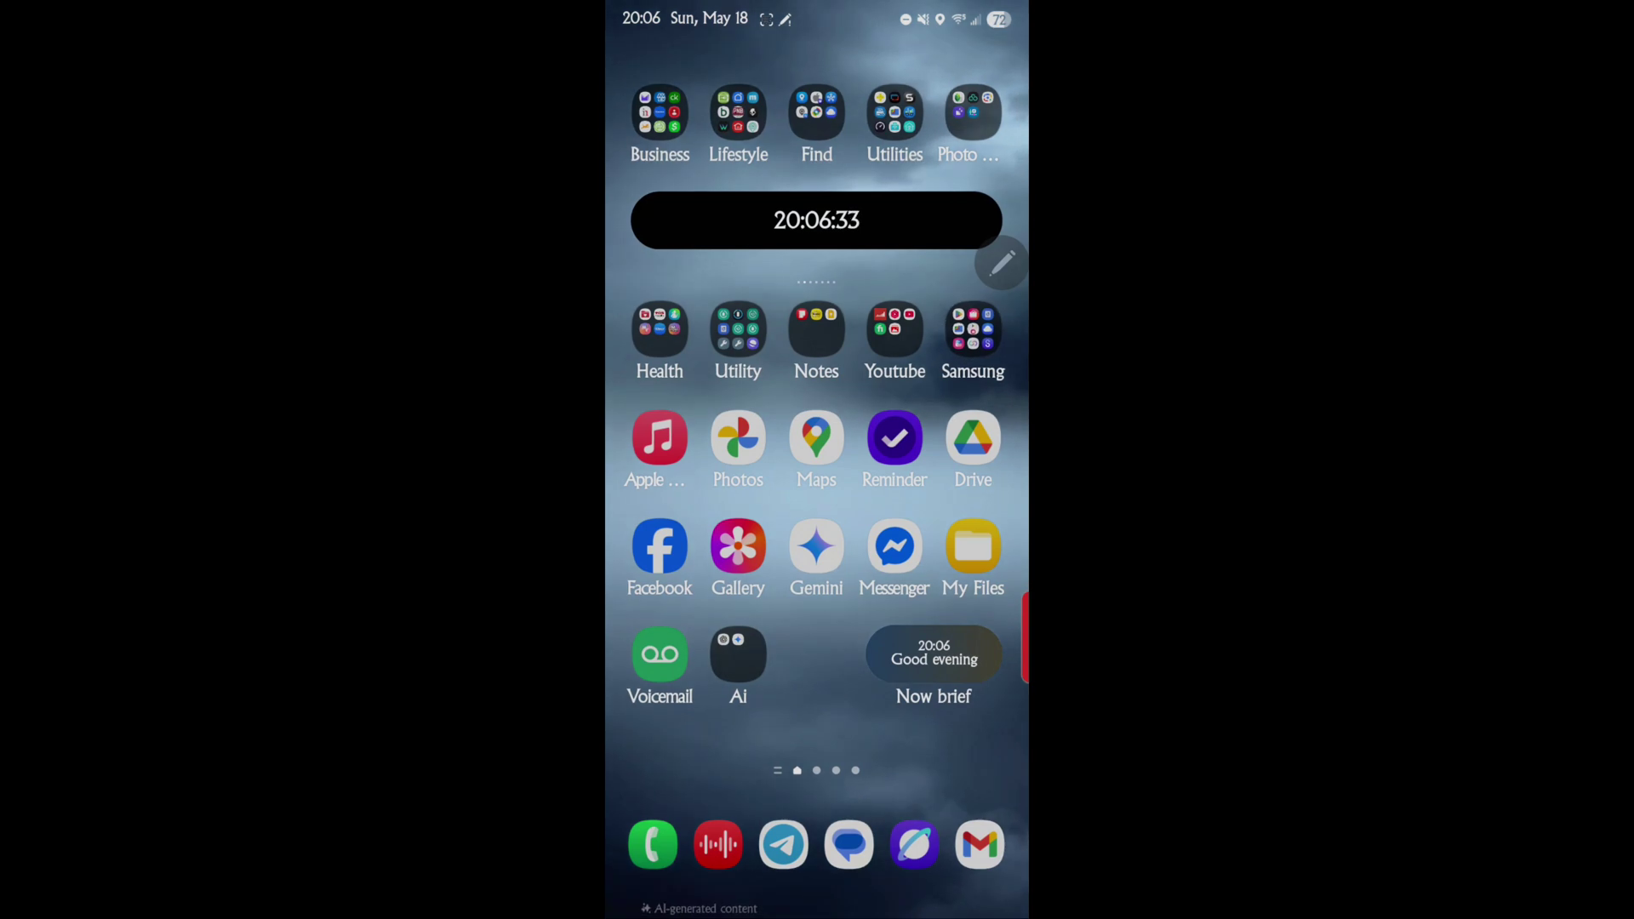
Compare the labelled home screen with the unlabelled app drawer, then bring up recent apps
mouse_move(937, 511)
left_mouse_down()
mouse_move(681, 511)
mouse_move(937, 511)
left_mouse_up()
left_click_drag(817, 723, 817, 383)
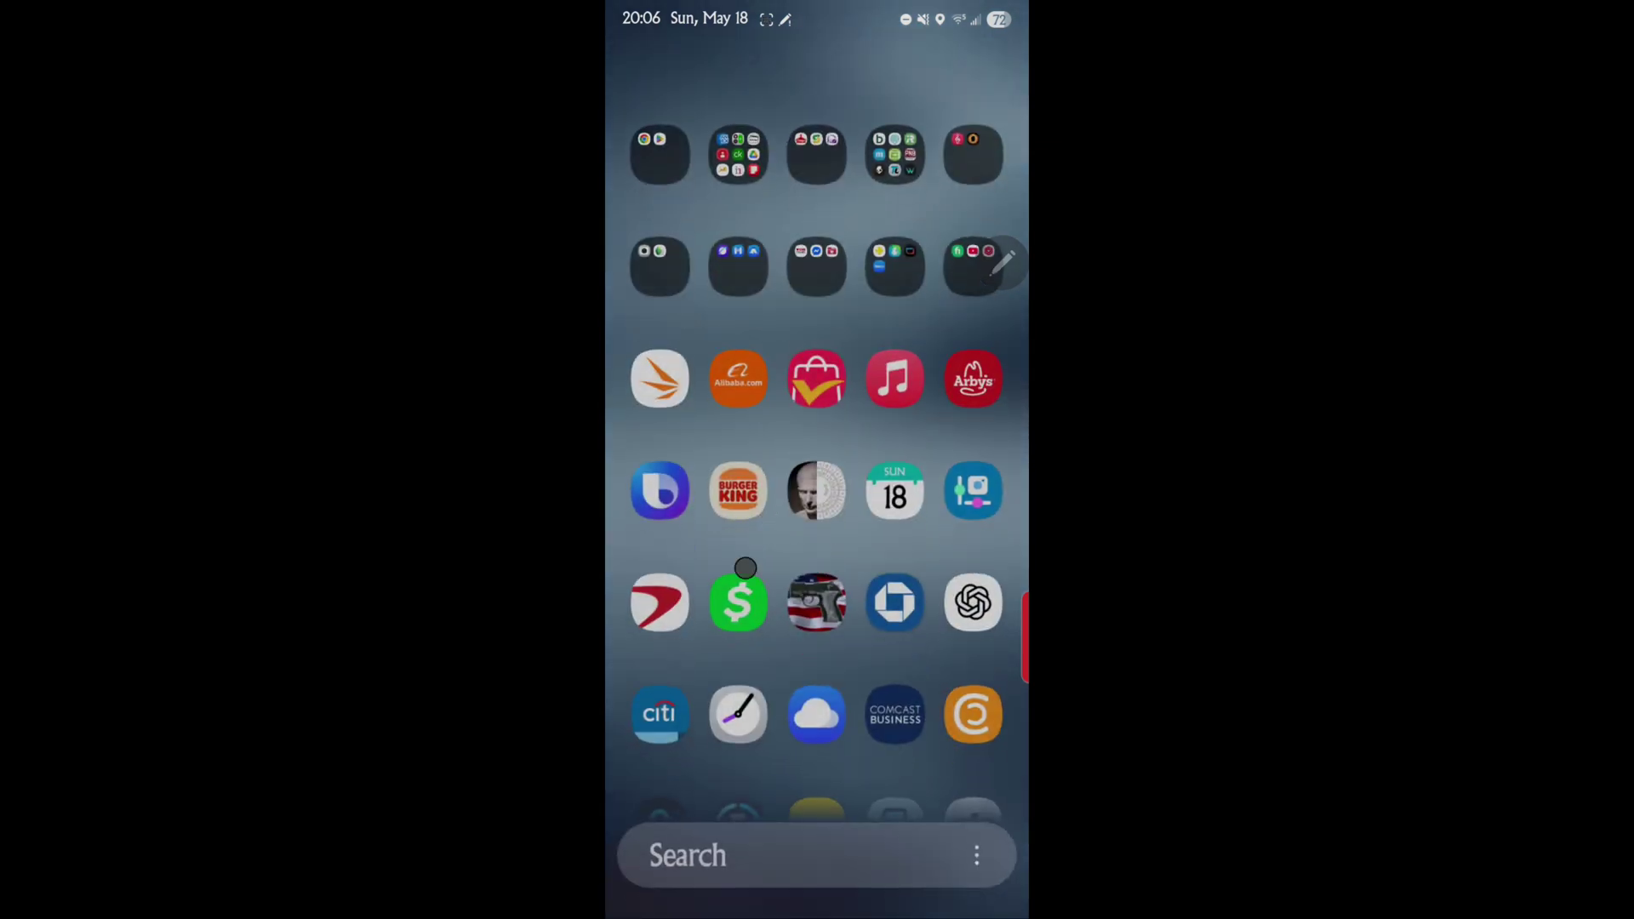
mouse_move(745, 568)
left_mouse_down()
mouse_move(796, 771)
mouse_move(706, 473)
left_mouse_up()
left_click_drag(804, 901, 804, 638)
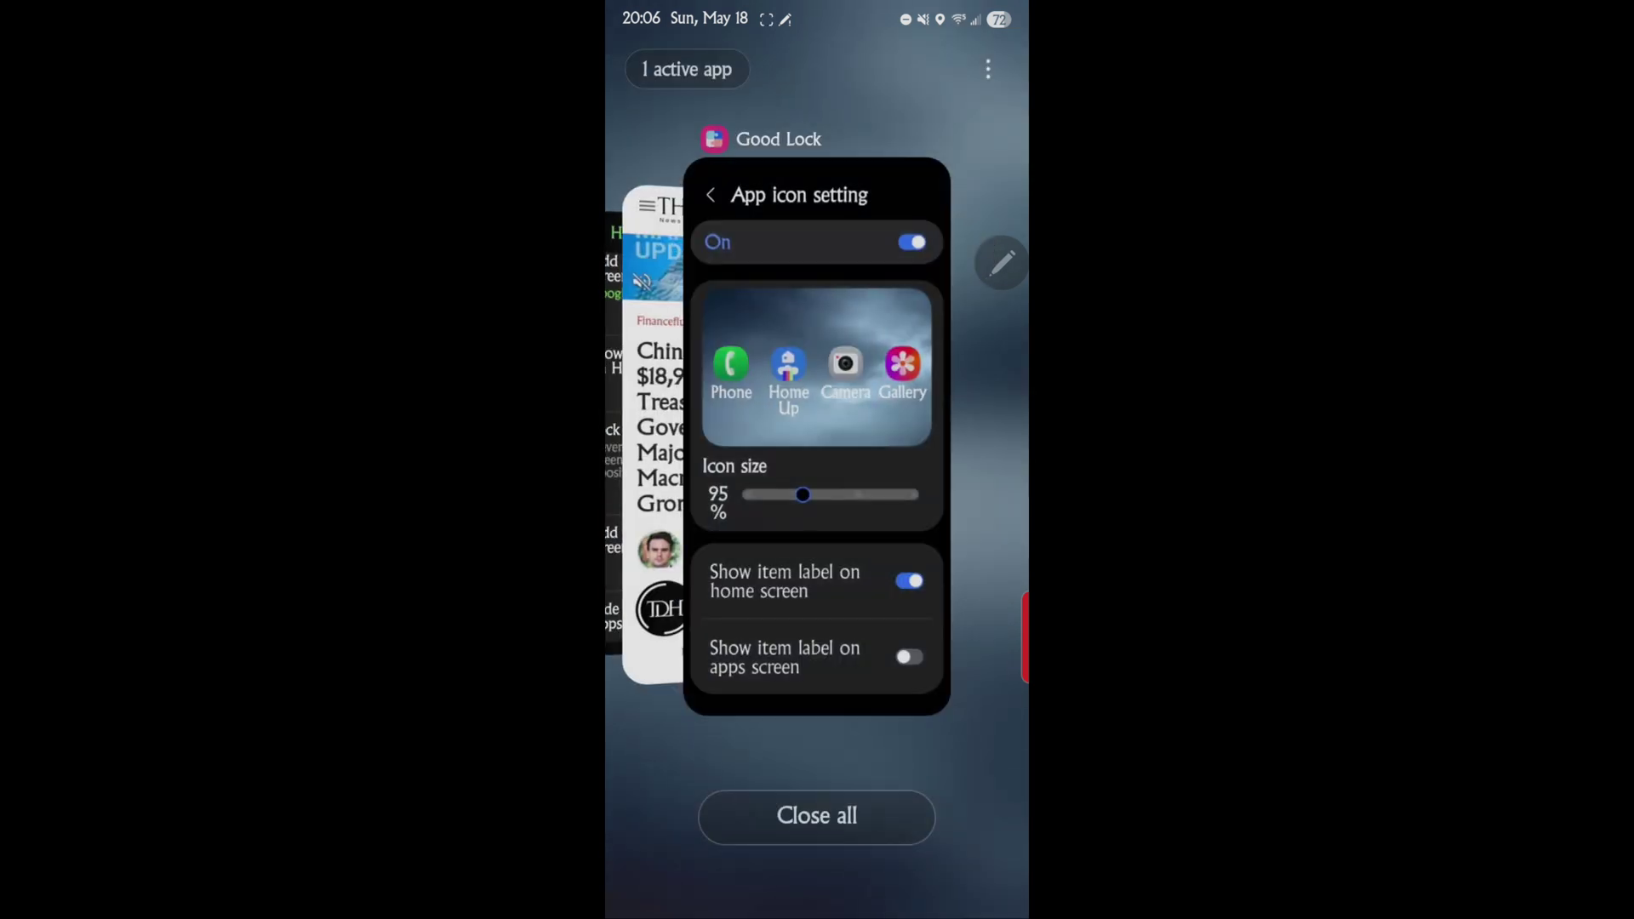
Reopen Good Lock's App icon setting from Recents and set icon size back to 100%
left_click(785, 538)
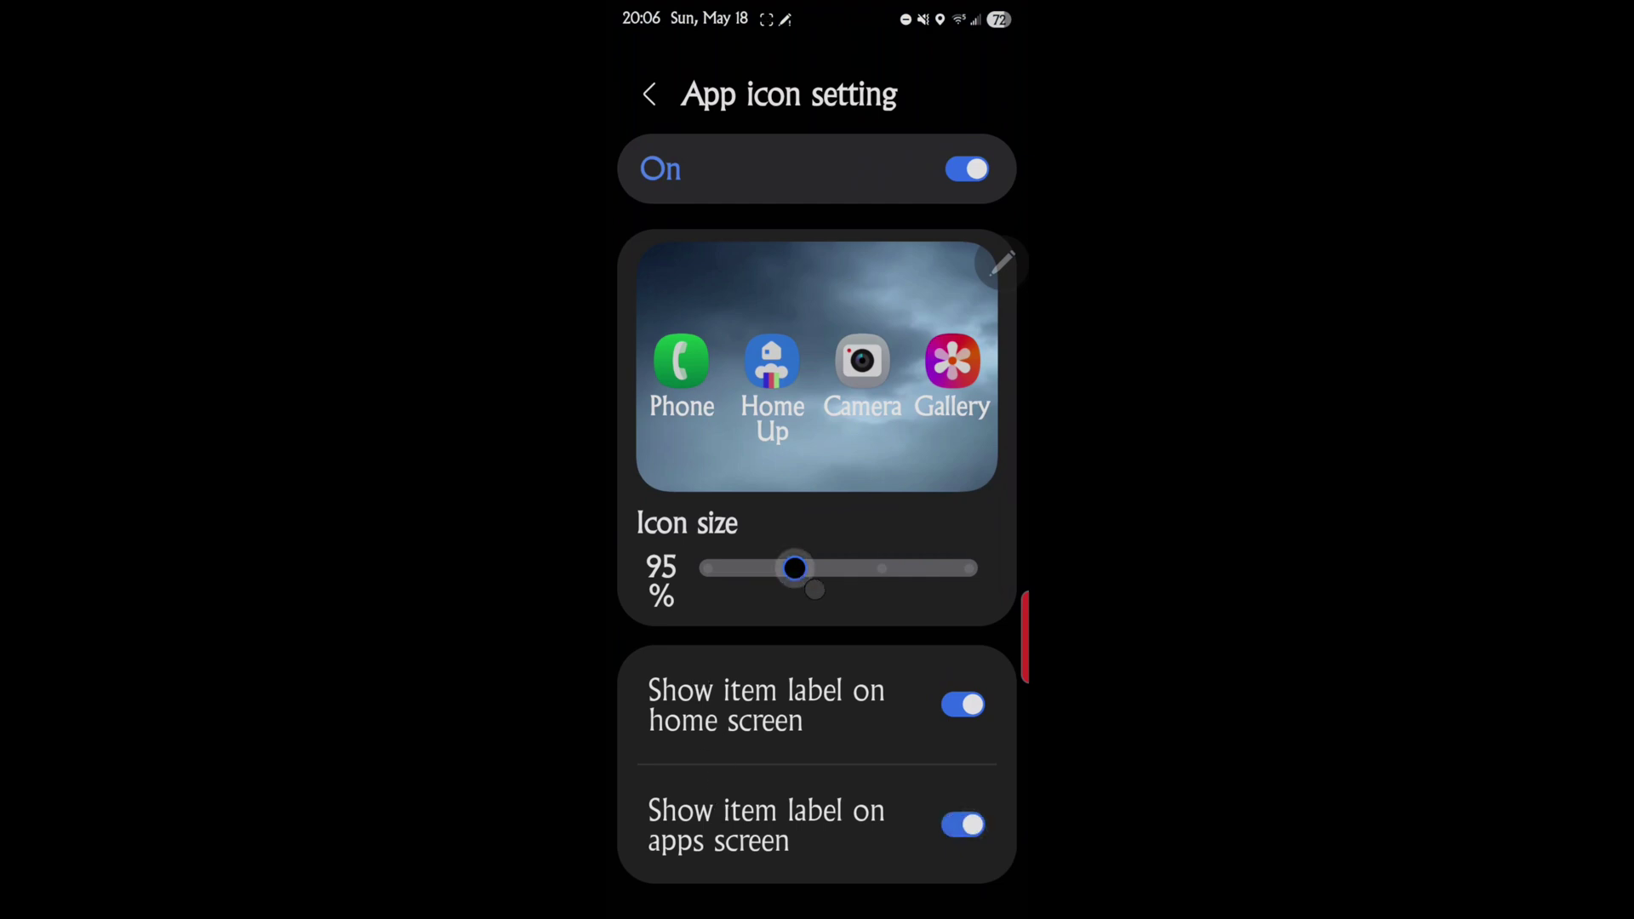
left_click(798, 577)
left_click_drag(799, 578, 847, 584)
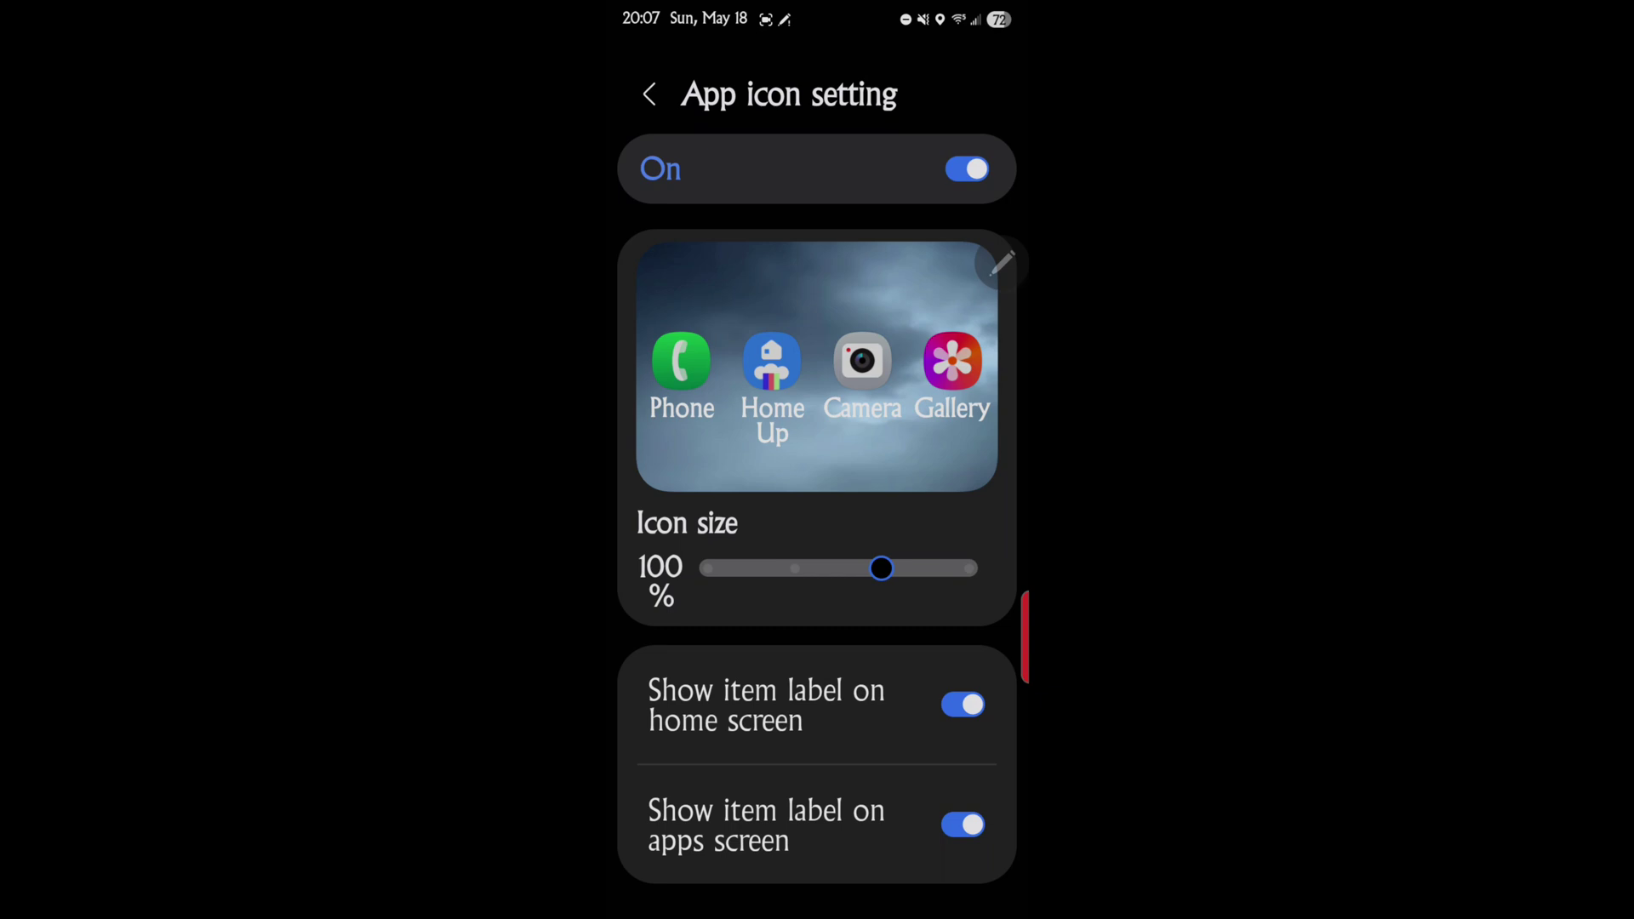
left_click(649, 93)
Go to the home screen and check the app drawer's name labels before closing it
left_click(647, 94)
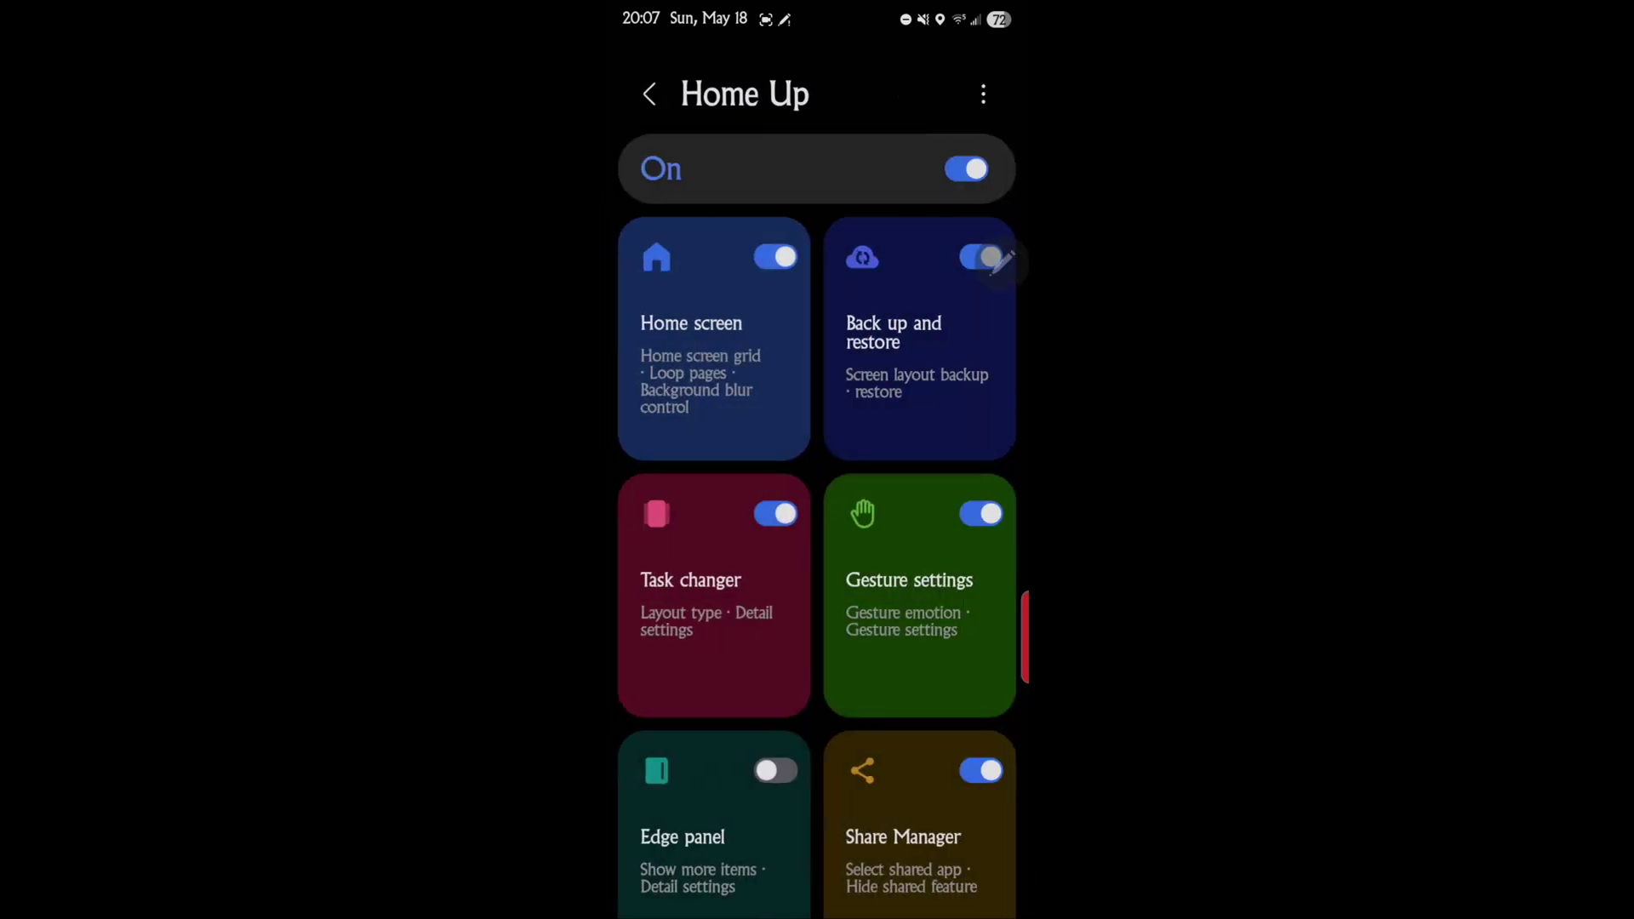
key("super")
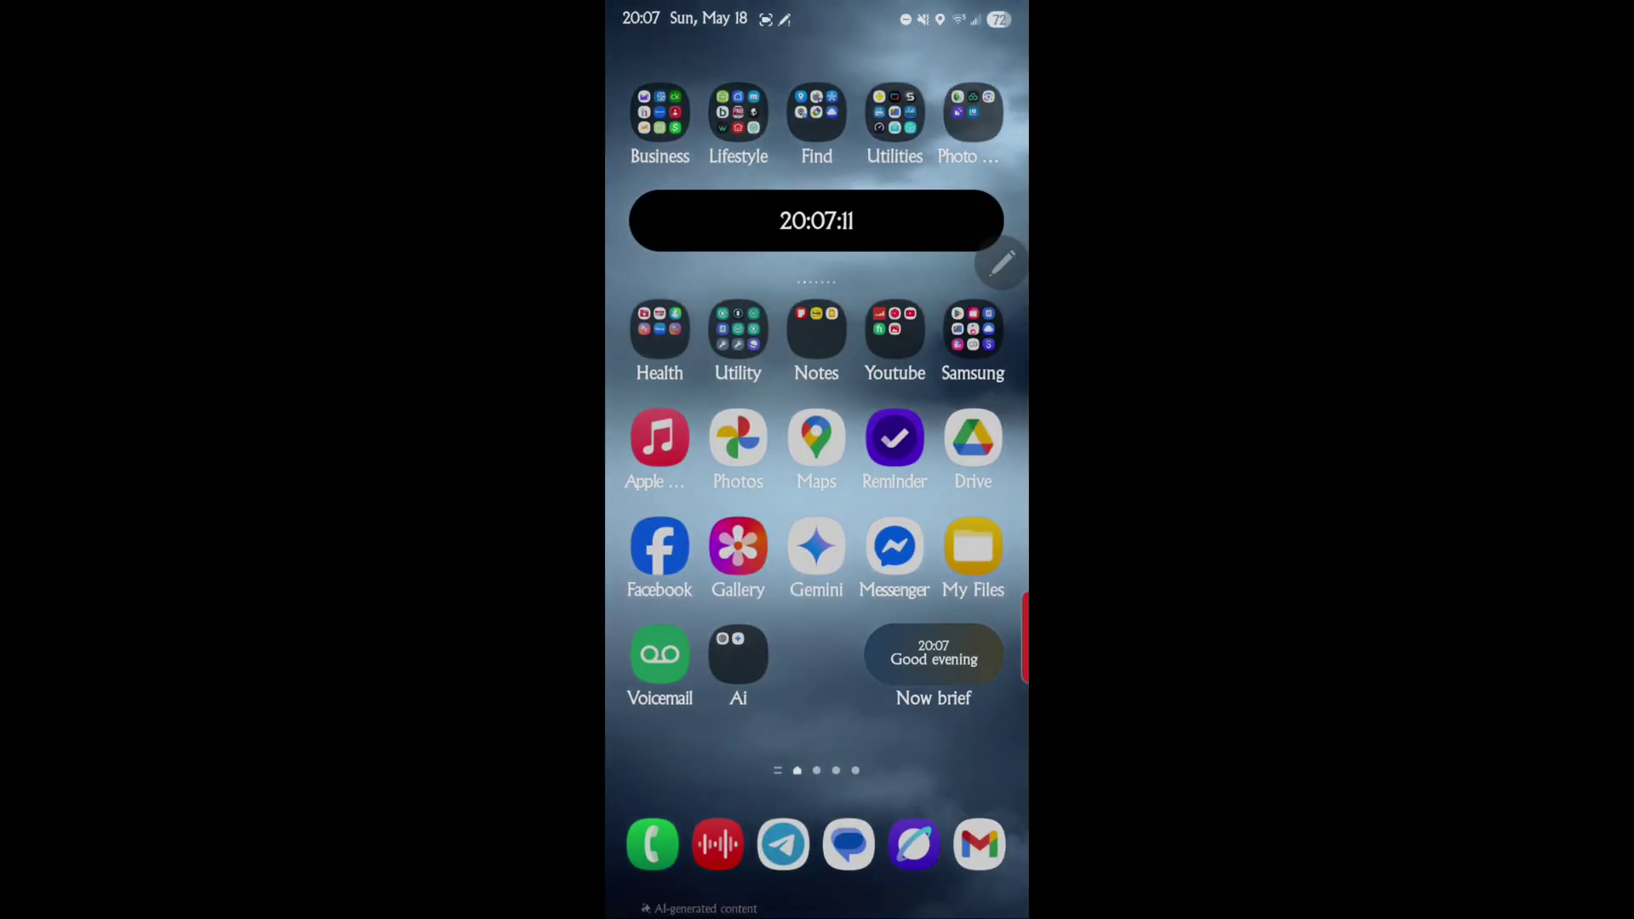
left_click_drag(783, 842, 783, 511)
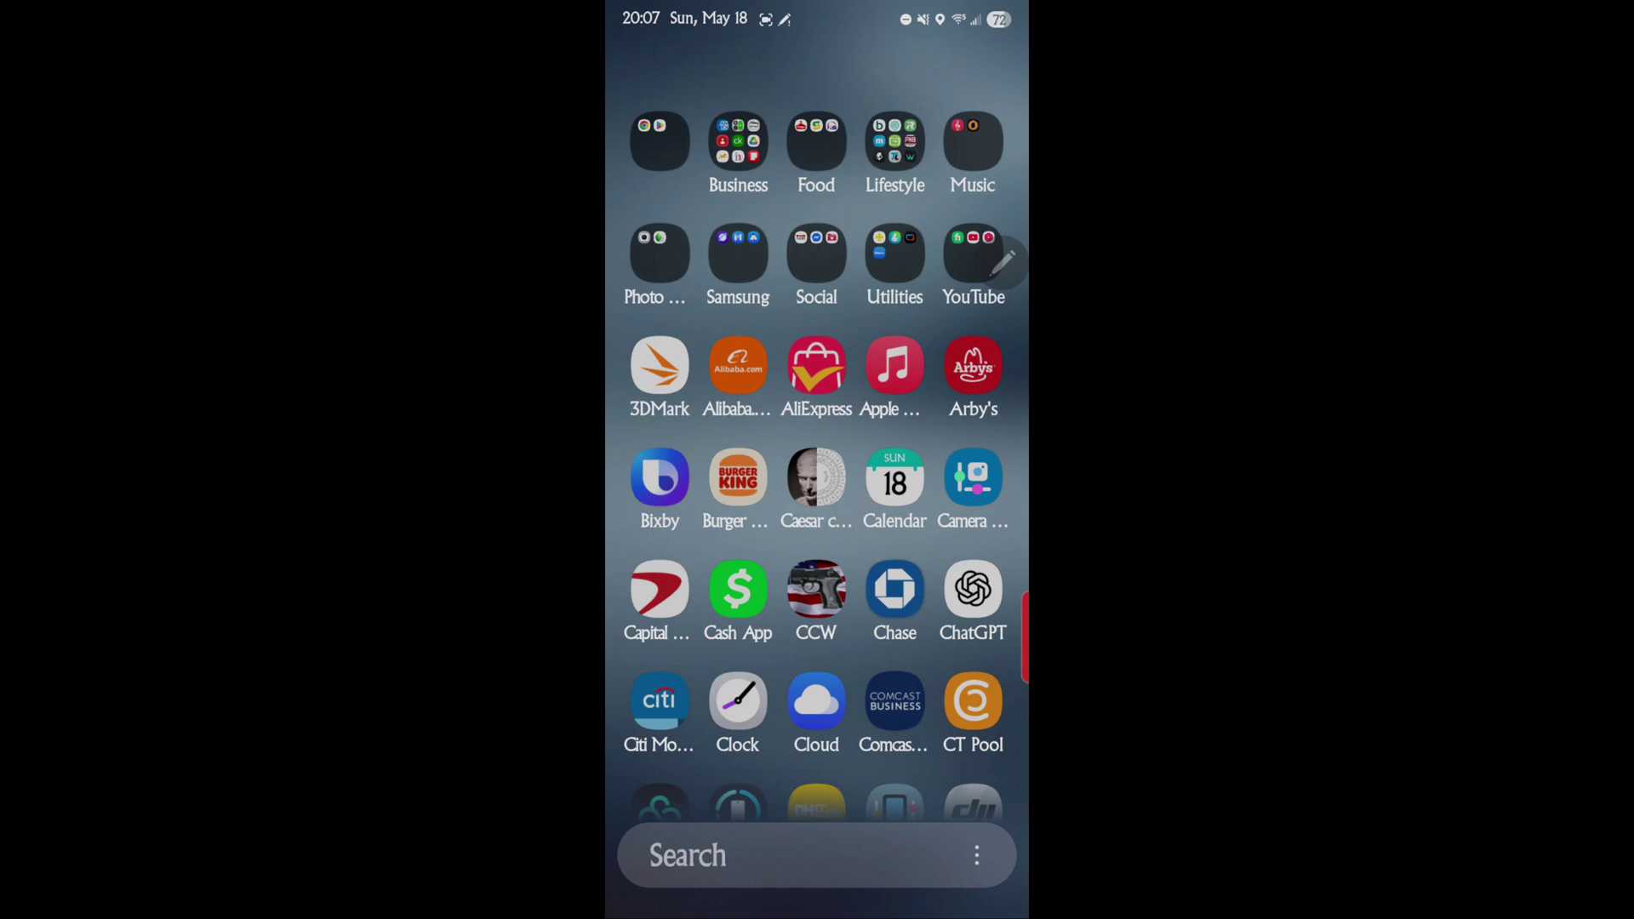
left_click_drag(660, 477, 660, 732)
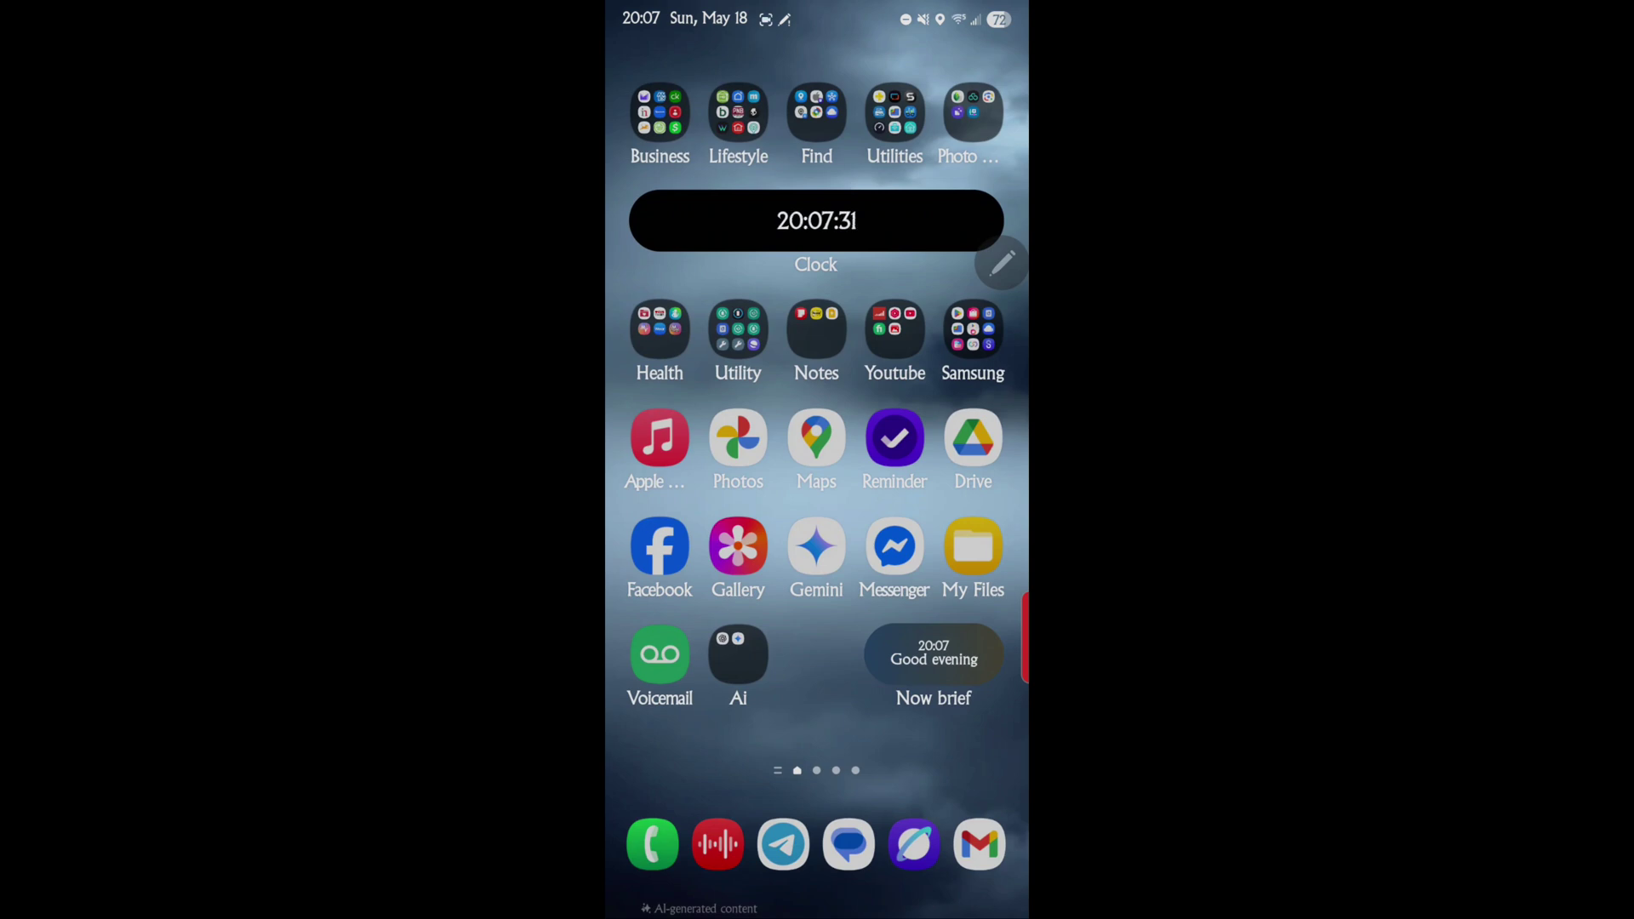
Open Good Lock from the Samsung folder and reach Home screen's App icon setting page
left_click(973, 331)
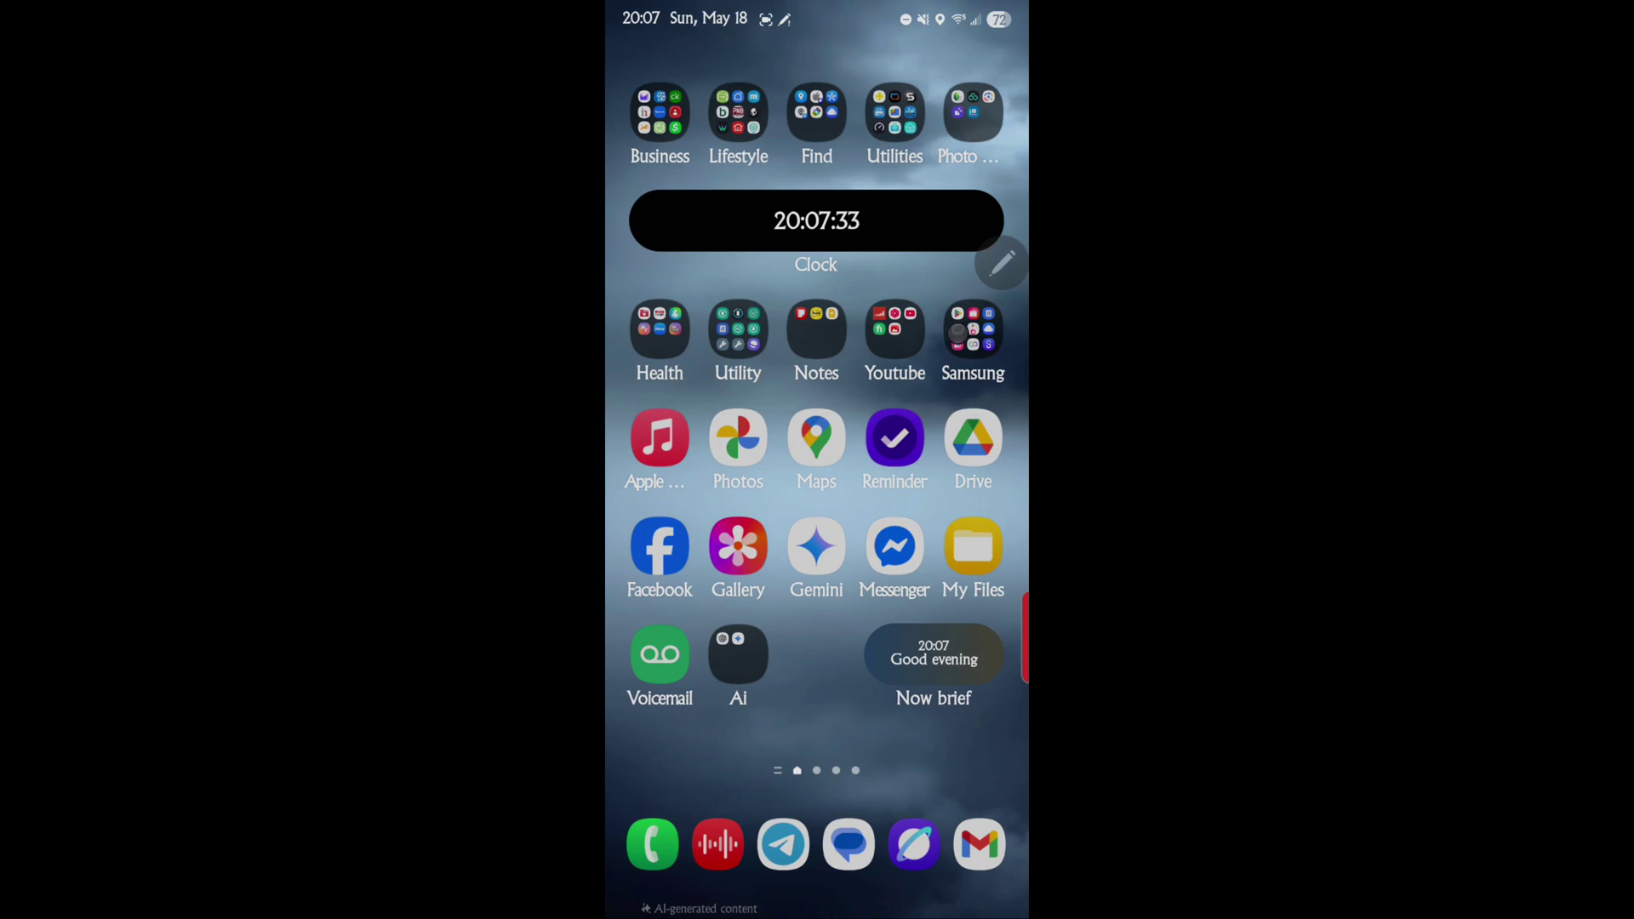
left_click(895, 336)
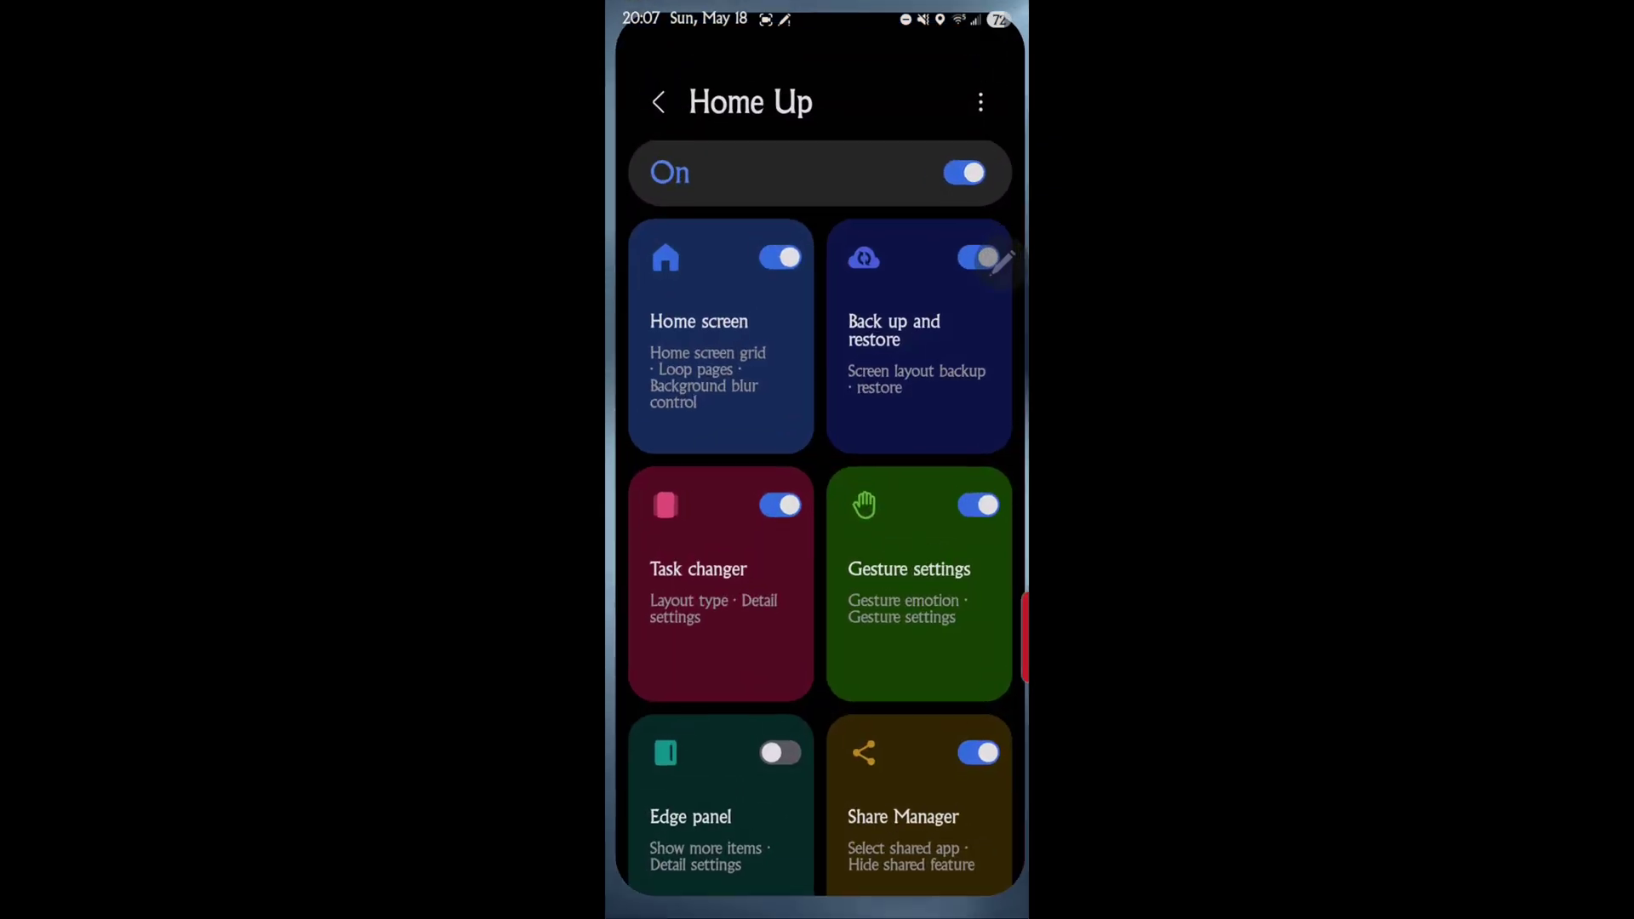
left_click(706, 332)
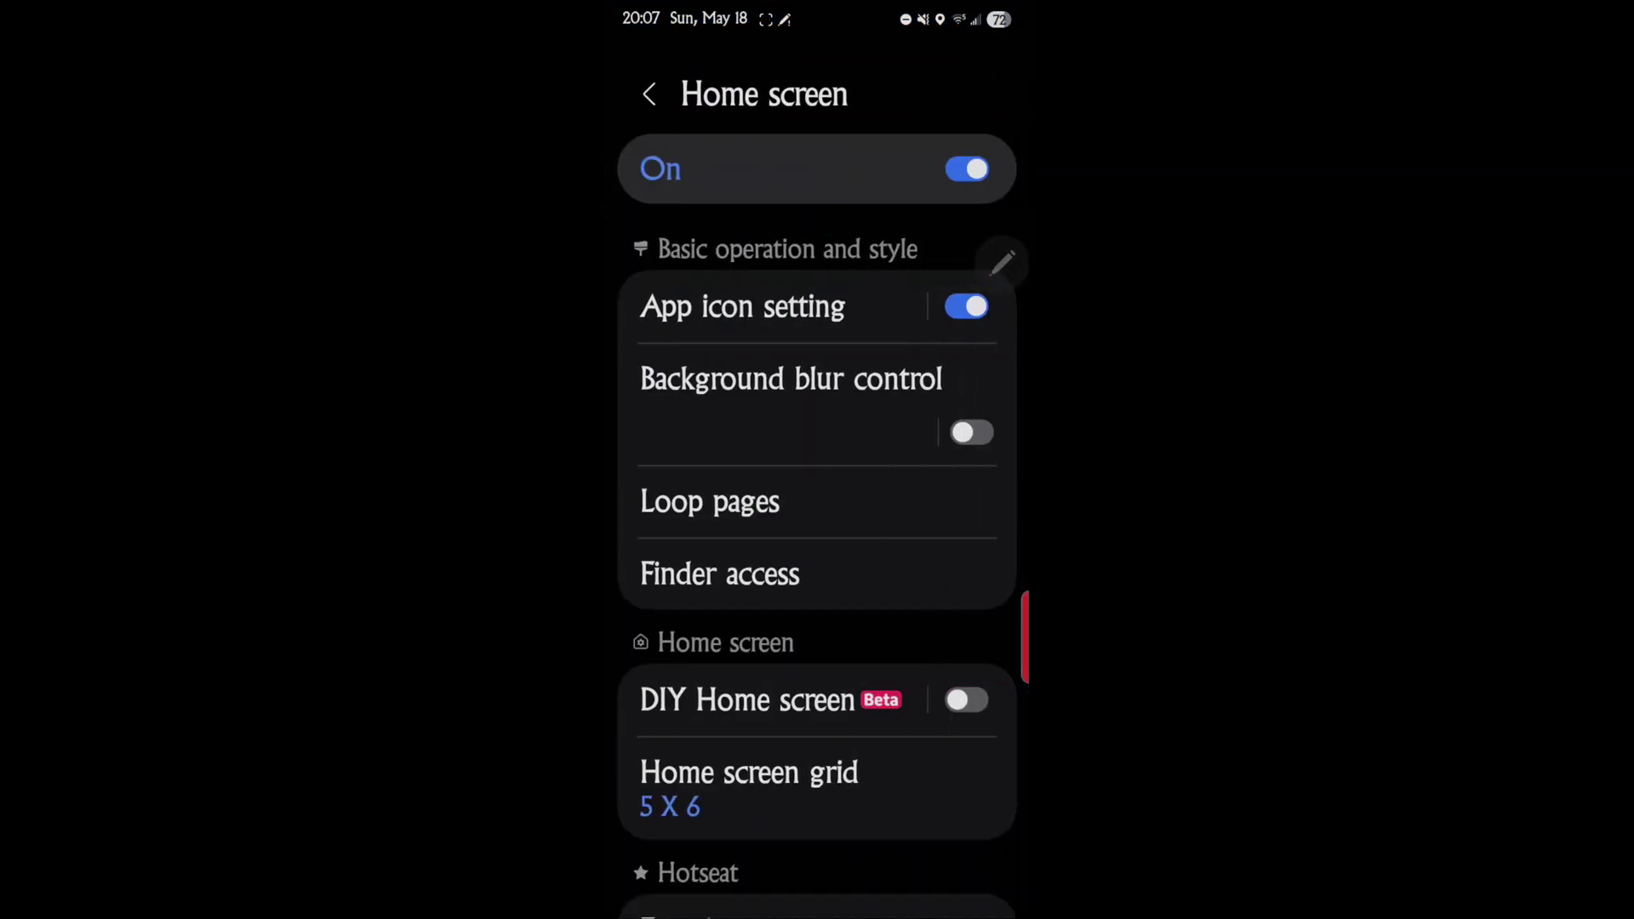
left_click(743, 306)
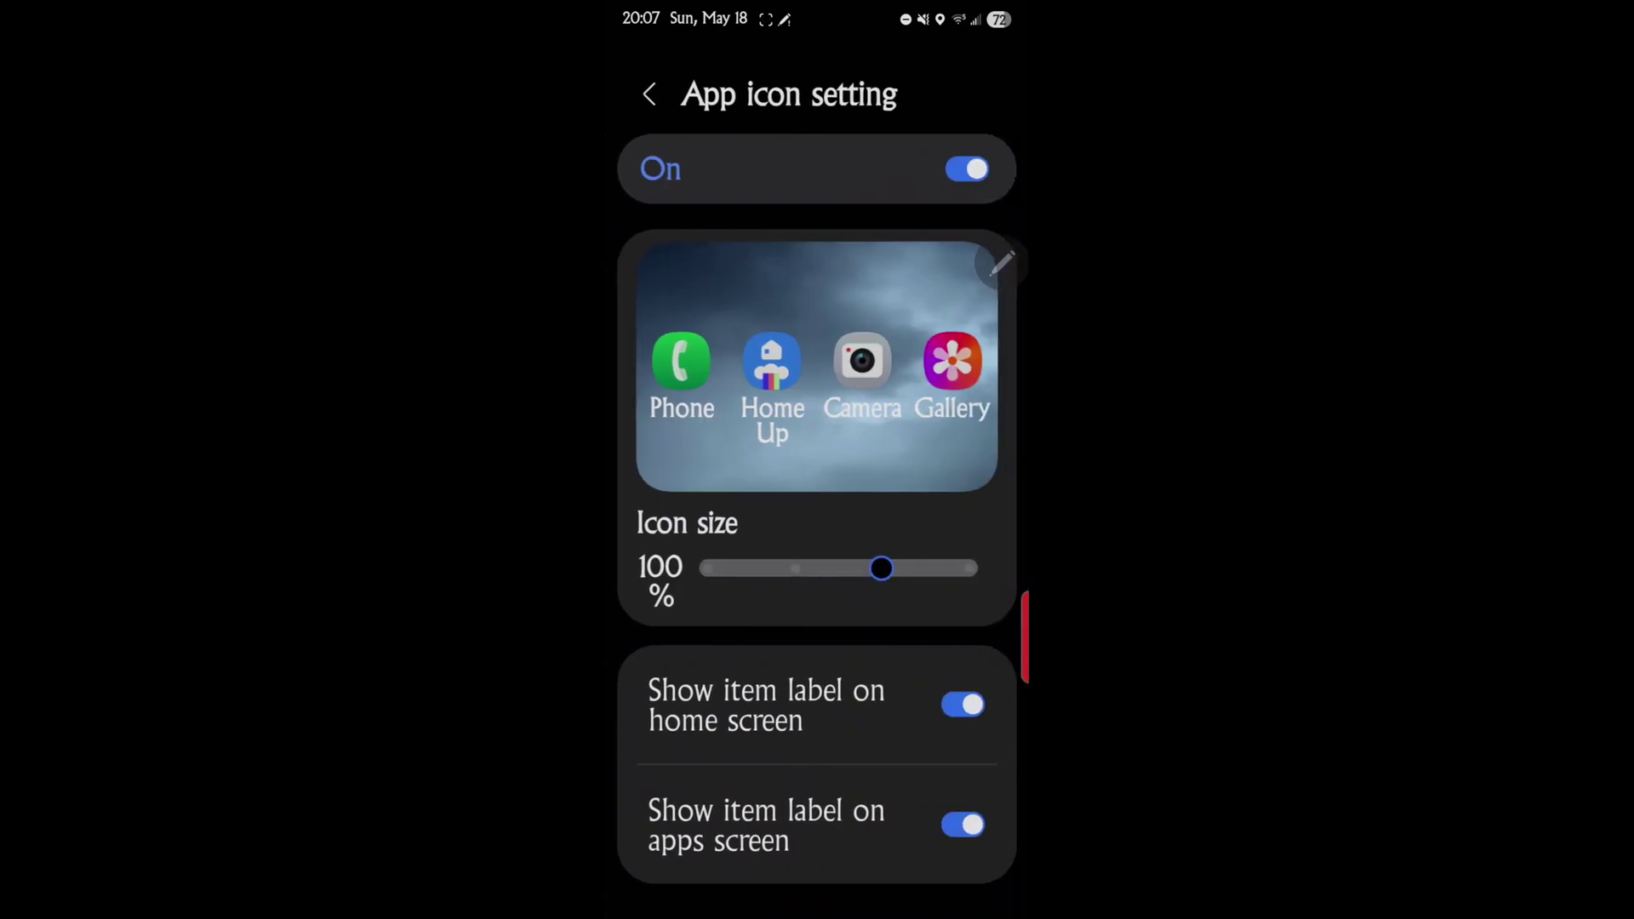